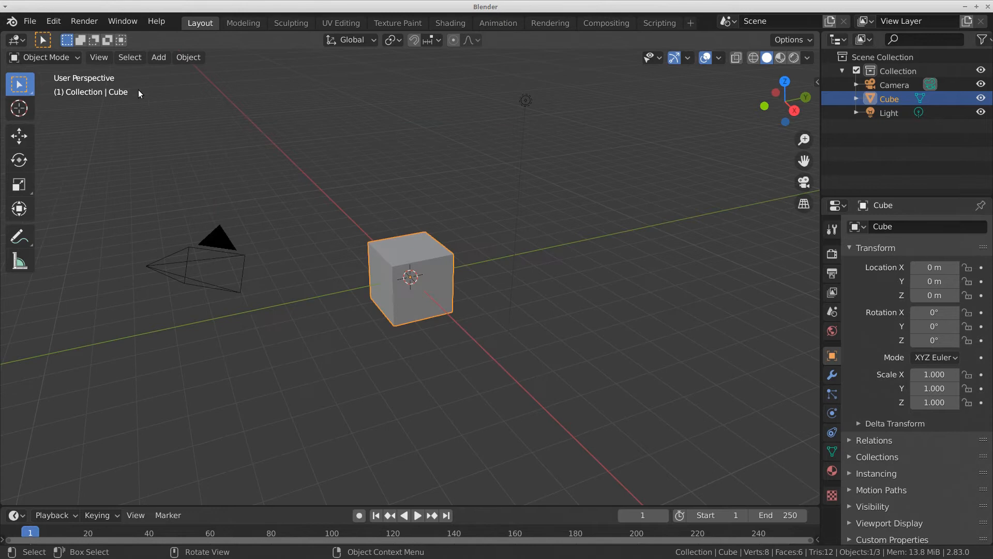
Scale the whole cube's mesh to 0.4 along the Y axis in Edit Mode.
click(102, 58)
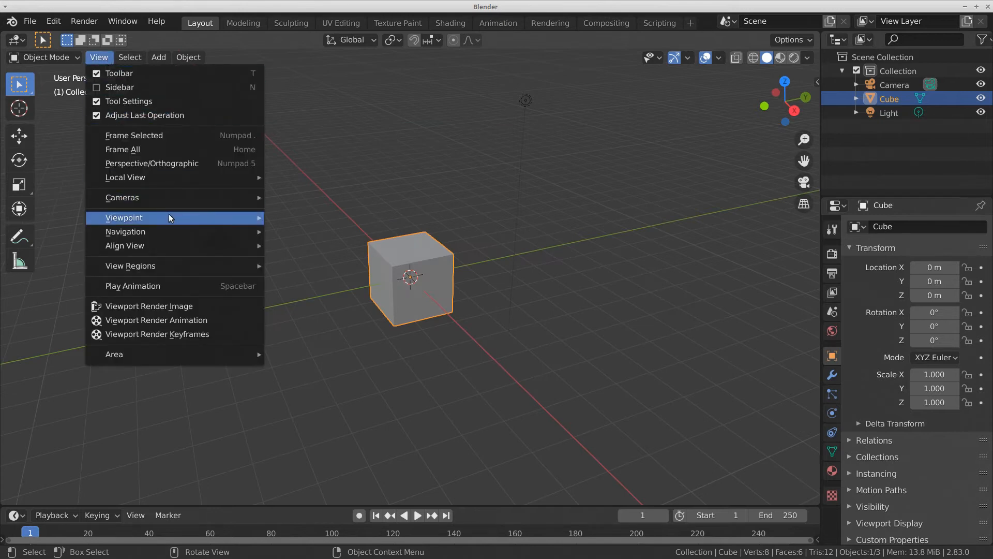
mouse_move(169, 217)
click(294, 272)
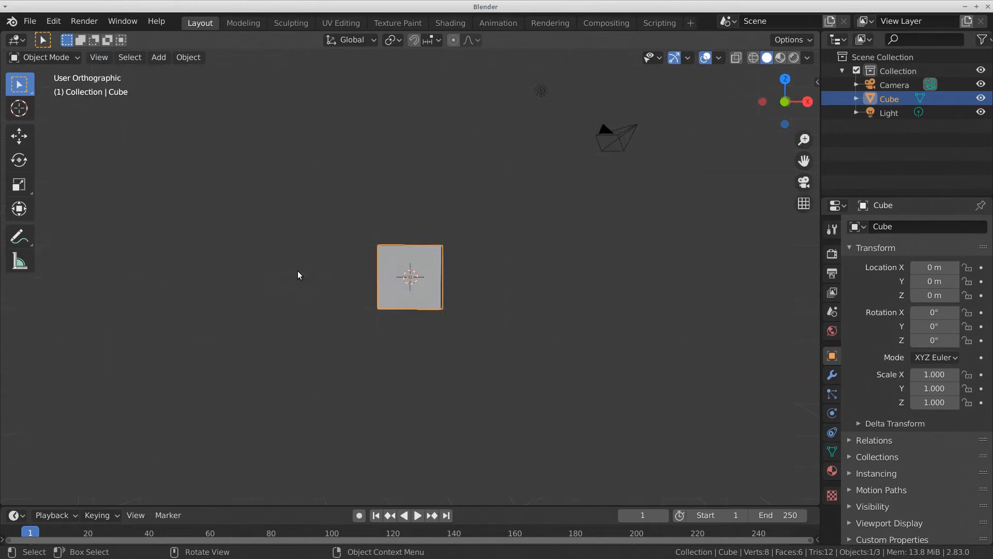
middle_drag(304, 262, 389, 287)
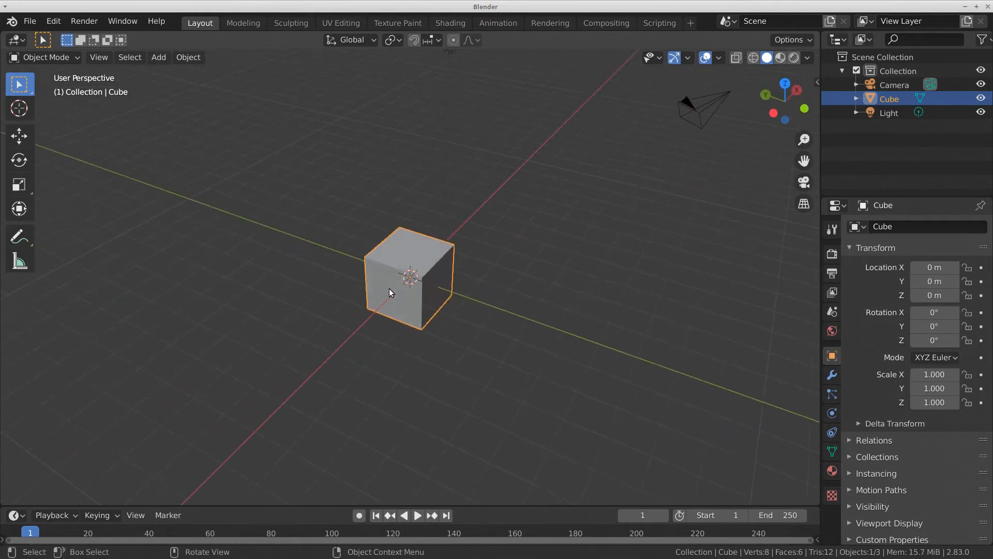
scroll(393, 288, up, 3)
key(Tab)
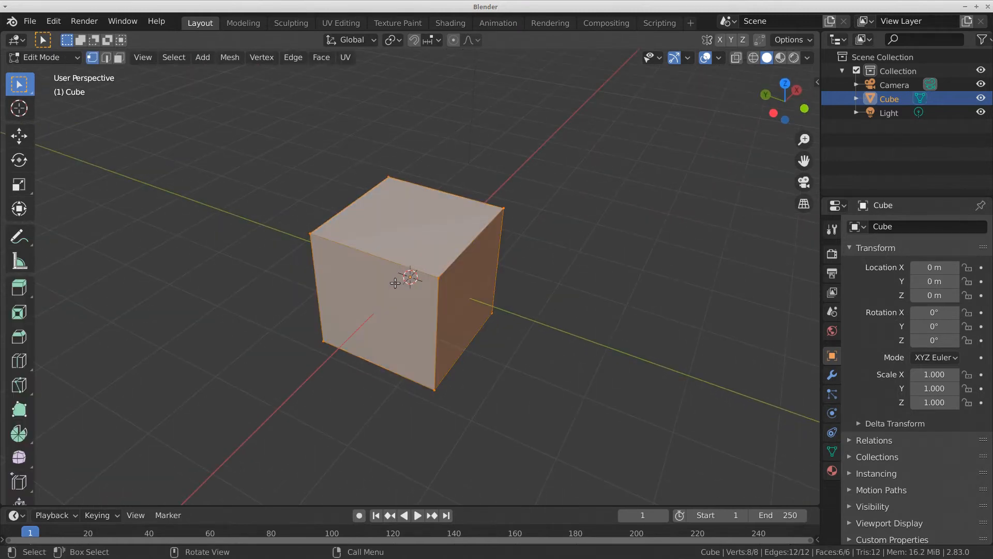
key(s)
key(y)
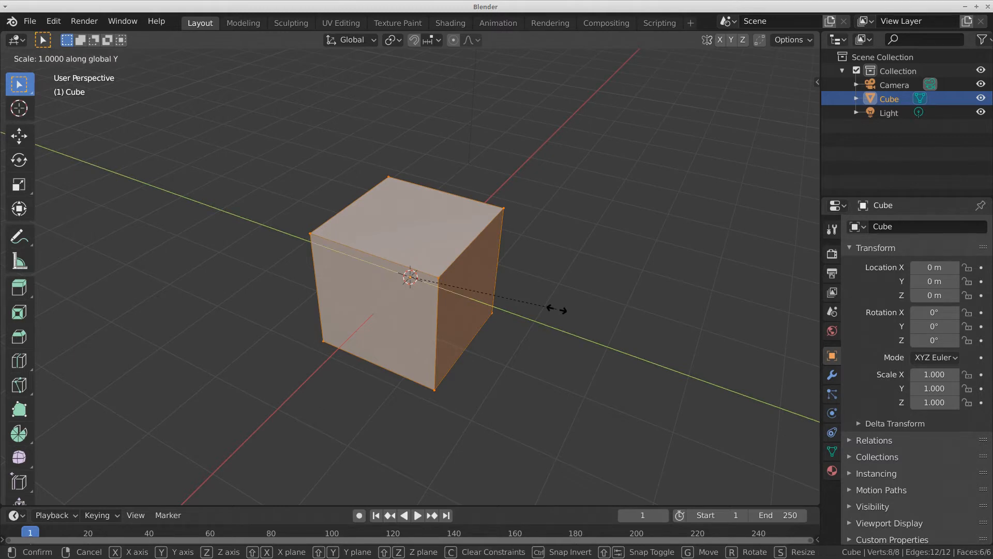
text(0.4)
key(Return)
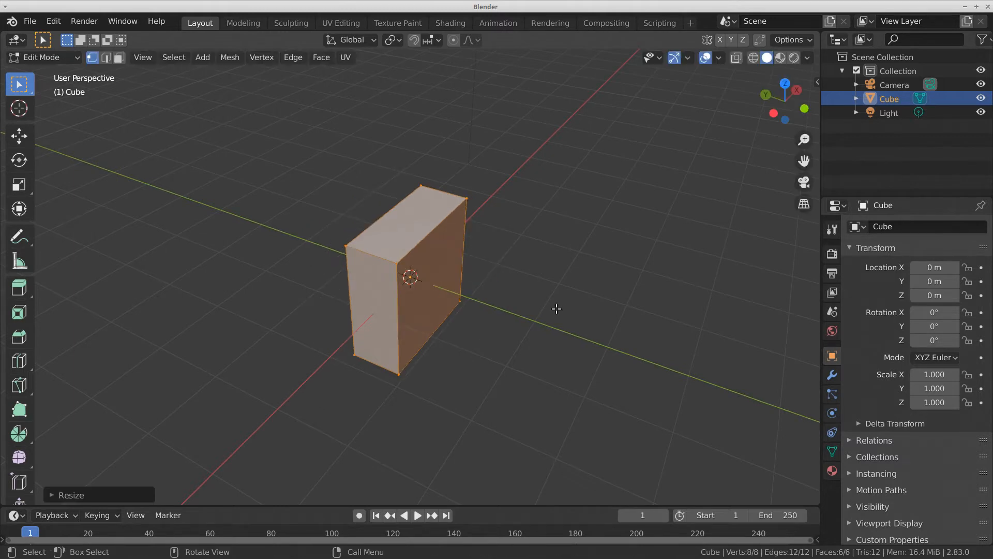
Scale the flattened box's mesh by 1.5 along the X axis.
key(s)
key(x)
text(1.5)
key(Return)
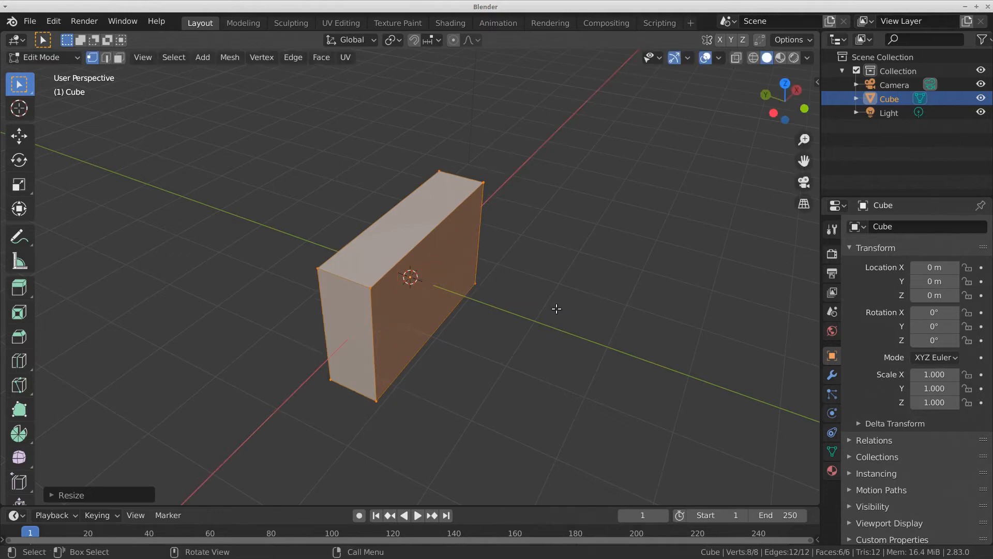
Clear the selection and add two evenly spaced loop cuts that divide the box's thickness into three, without sliding them.
key(ctrl+r)
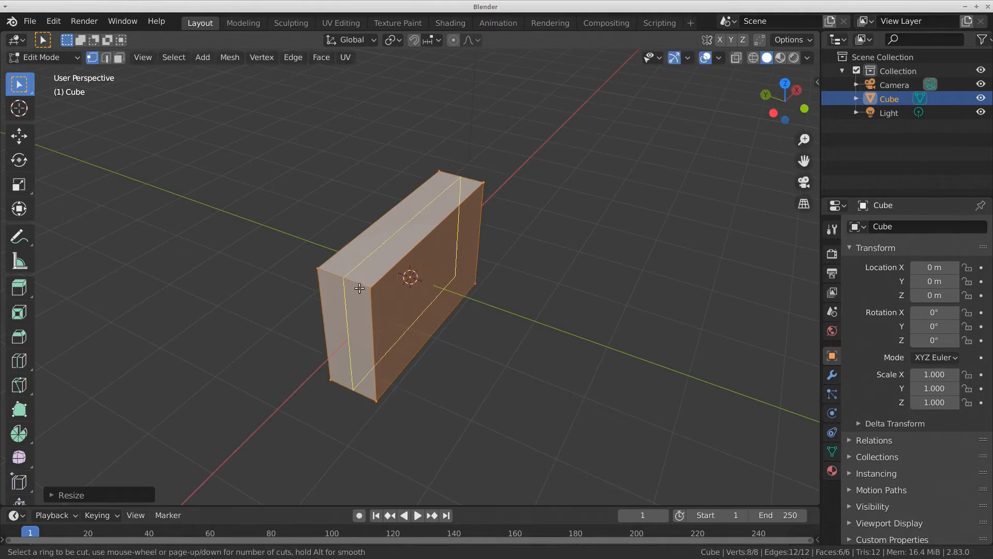
key(alt+a)
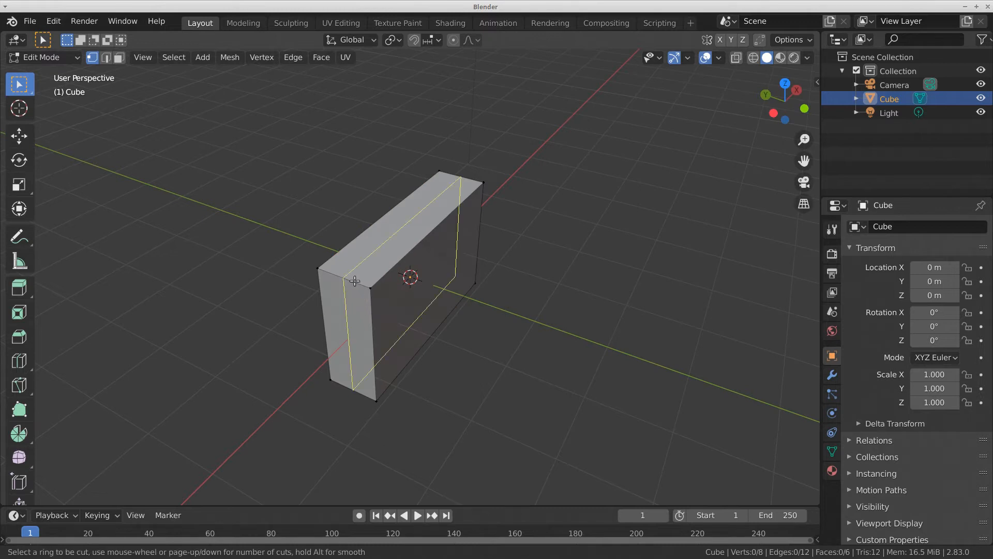
scroll(354, 281, up, 1)
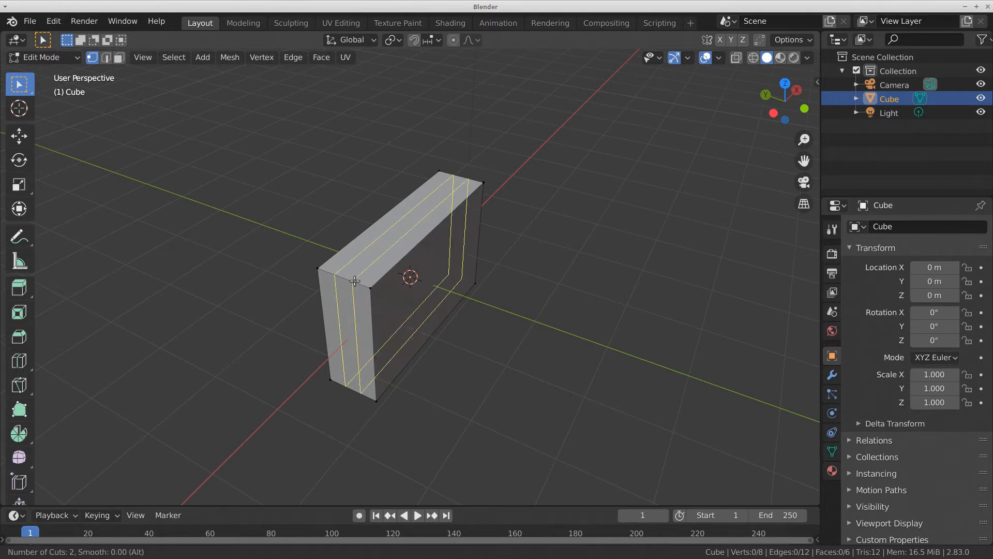
click(355, 281)
right_click(357, 287)
Scale the two new edge loops apart along the Y axis to widen the middle band.
middle_drag(275, 300, 335, 302)
scroll(335, 297, up, 4)
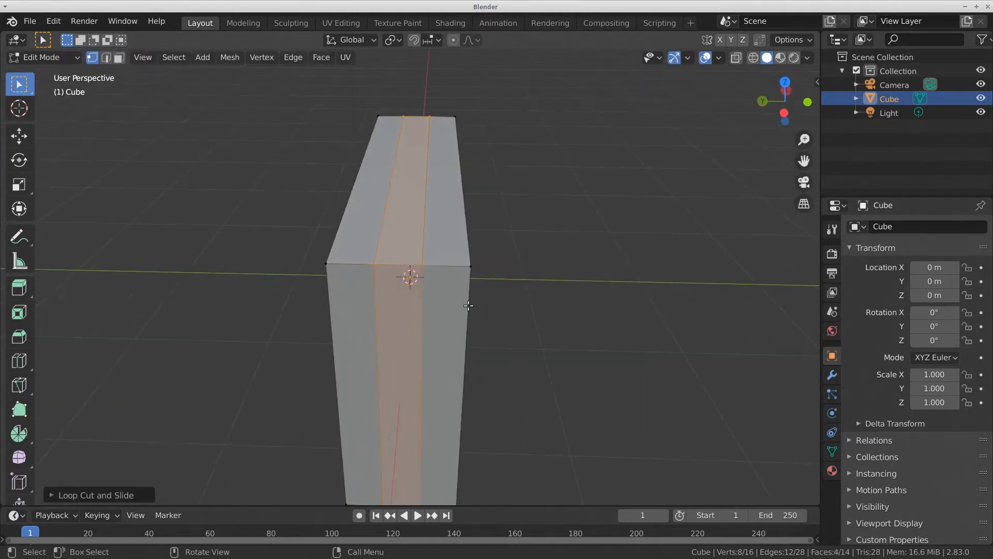
key(s)
key(y)
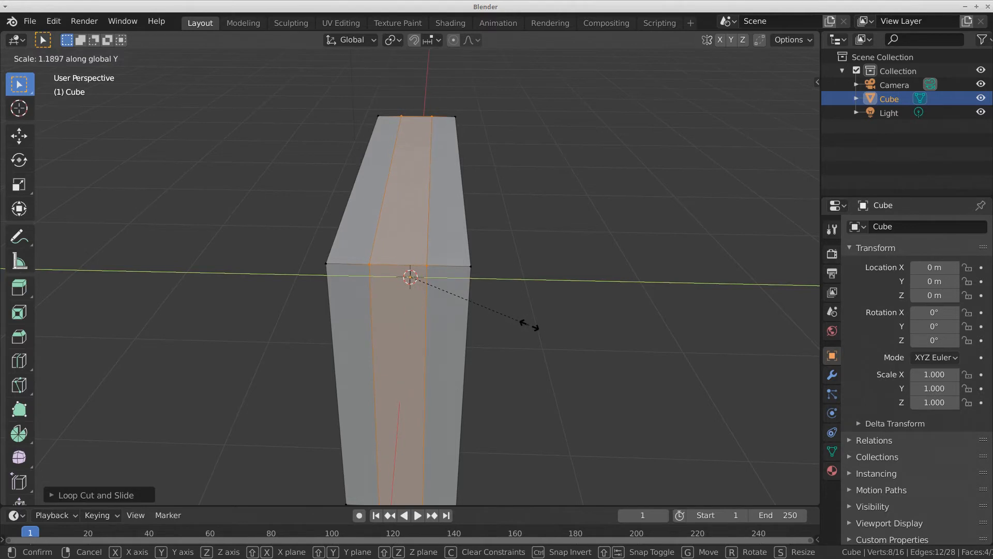
click(583, 322)
In front view, enlarge the middle band uniformly and by about 1.07 more along Z to form a protruding bevelled rim.
key(KP_1)
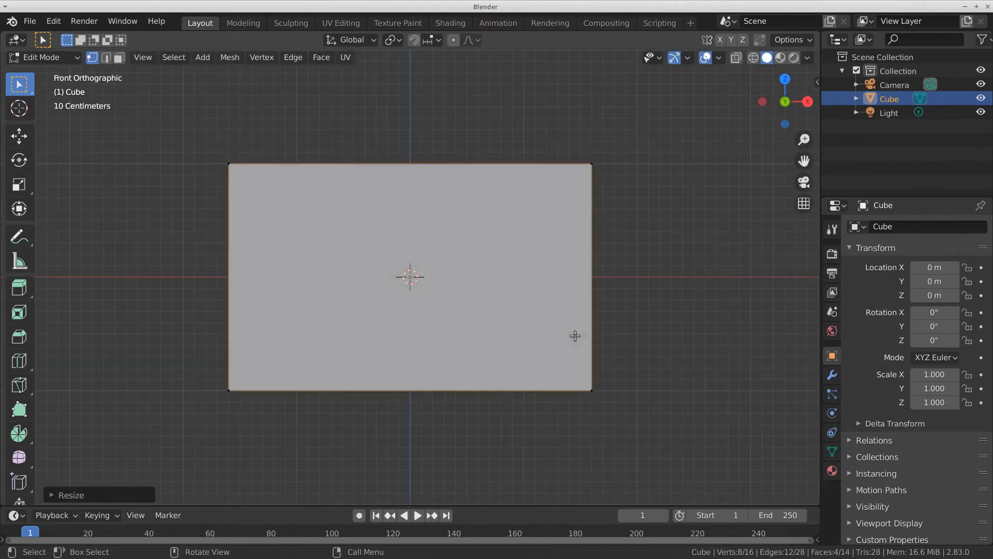
key(s)
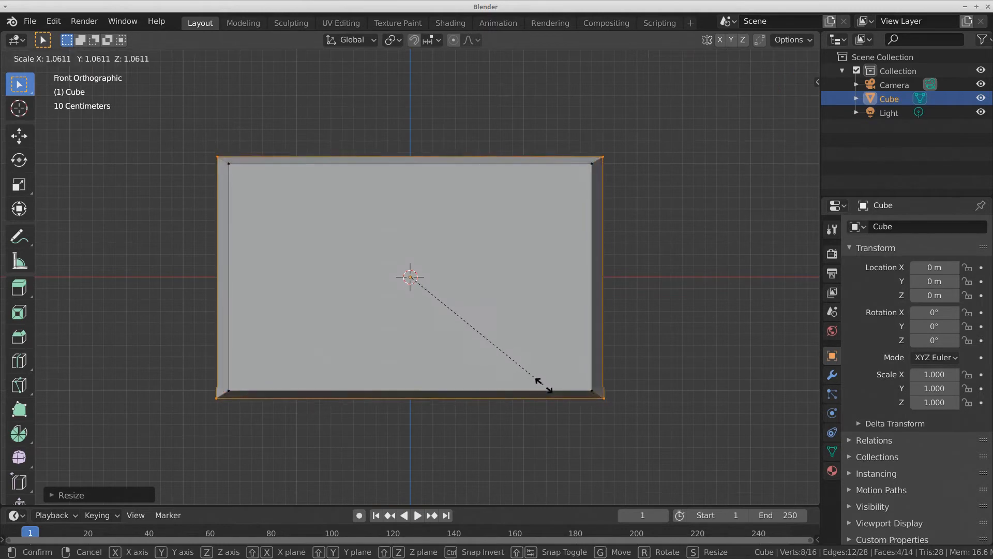
click(552, 389)
key(s)
key(z)
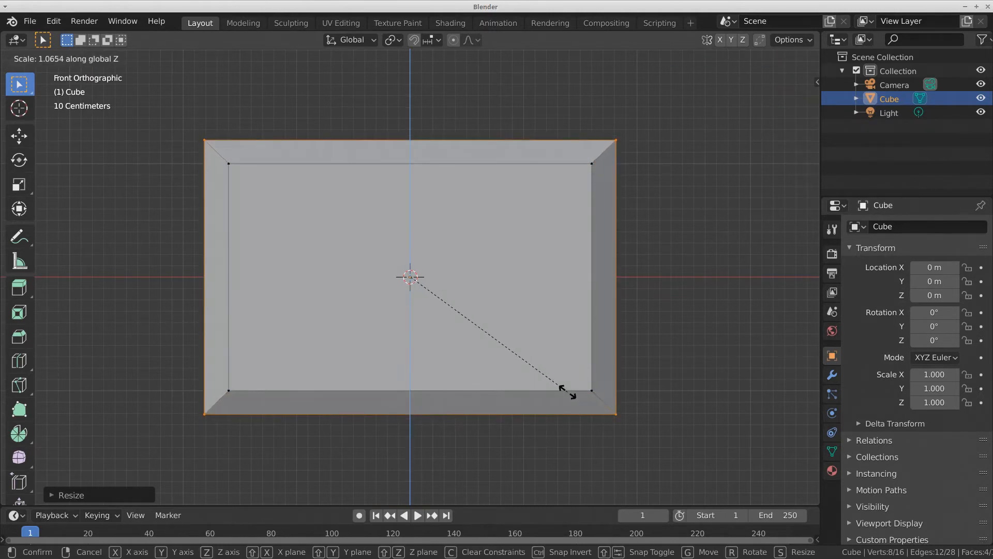
click(570, 392)
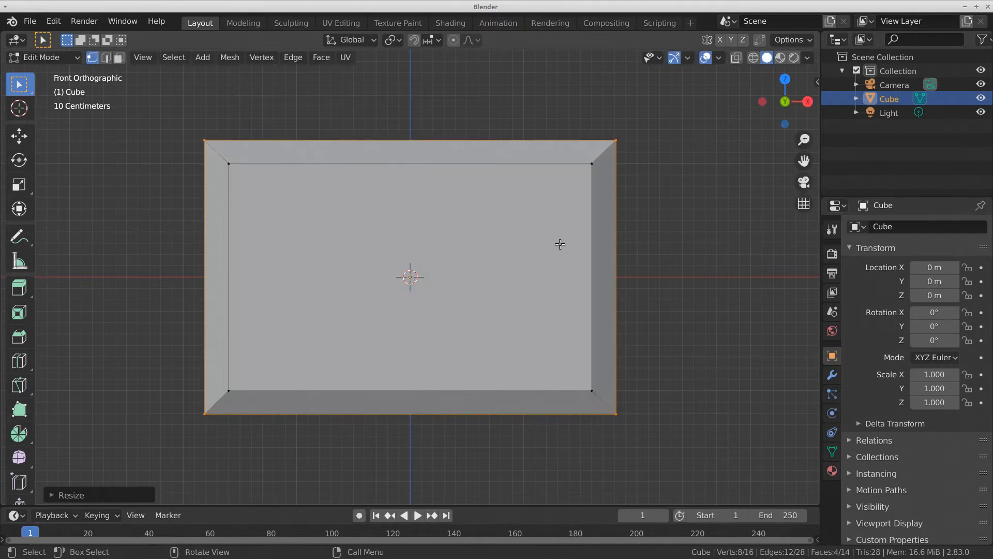
Return to Object Mode and rename the cube object to char01.
key(Tab)
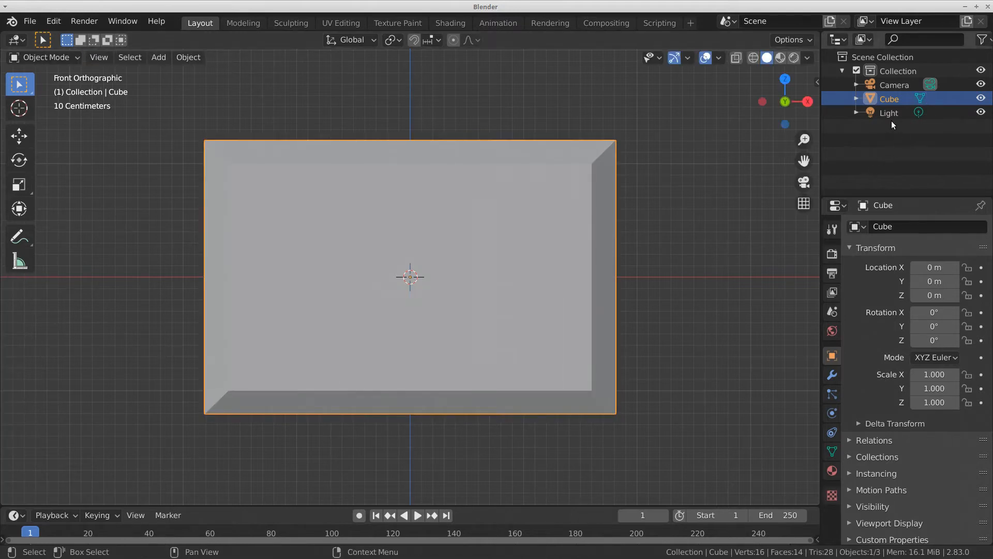
double_click(890, 99)
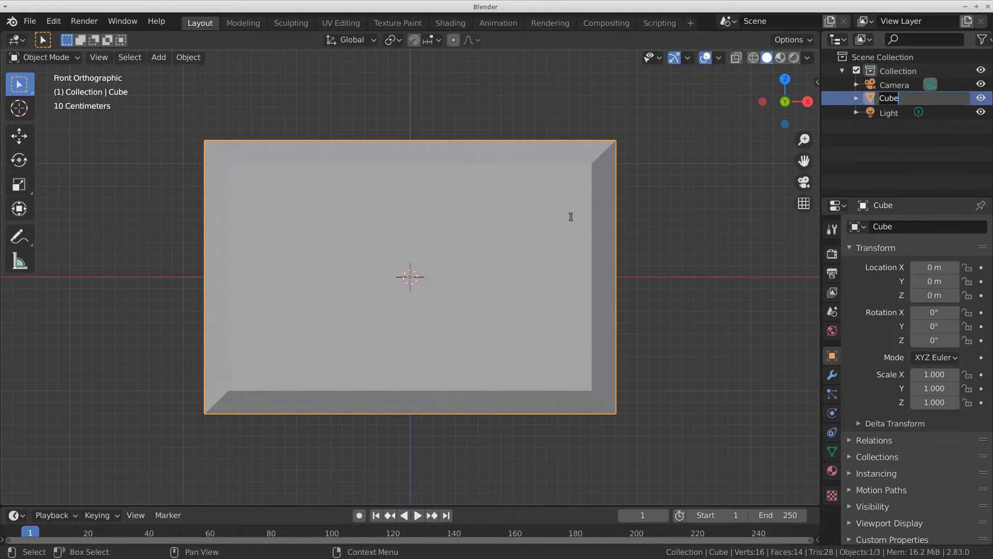
text(char01)
key(Return)
Rename the object's existing material to char01_rim01.
middle_drag(258, 185, 390, 222)
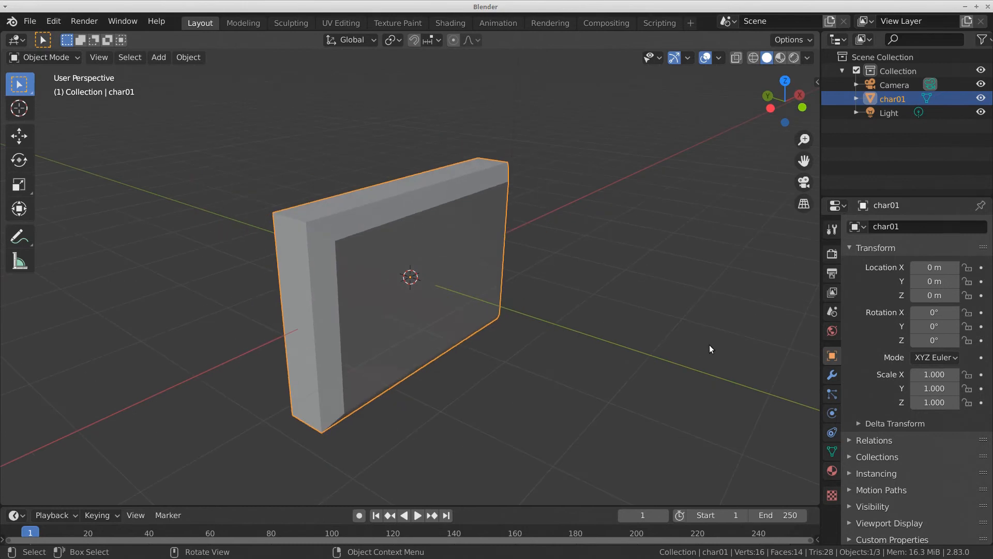
click(832, 471)
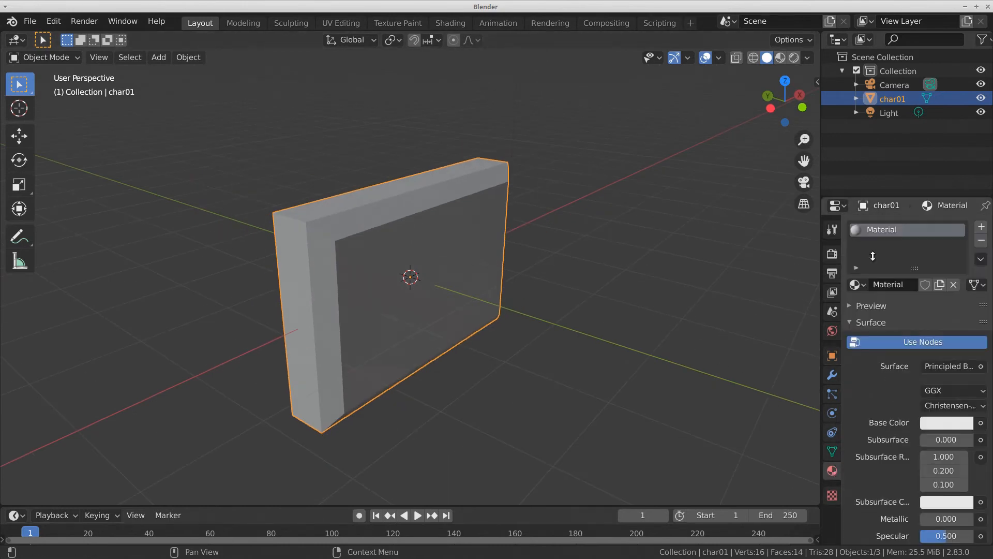
double_click(880, 230)
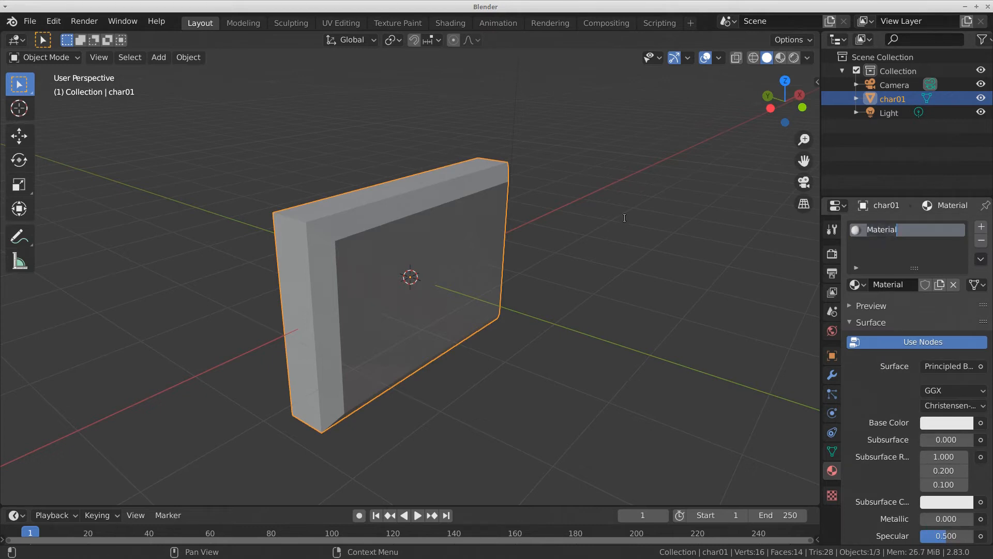
text(char01_rim01)
key(Return)
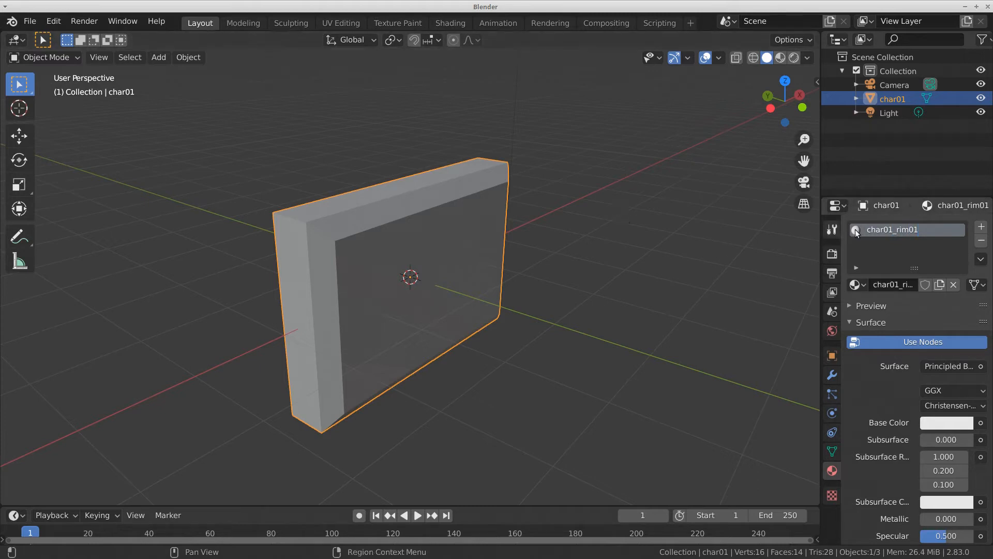
Add two more material slots to char01 and create a new material in each.
click(981, 228)
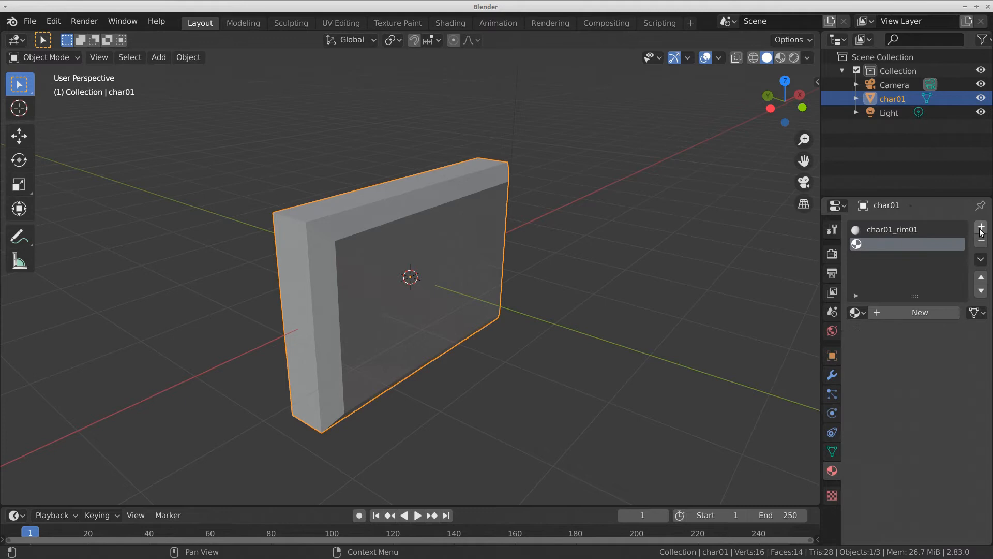
click(982, 228)
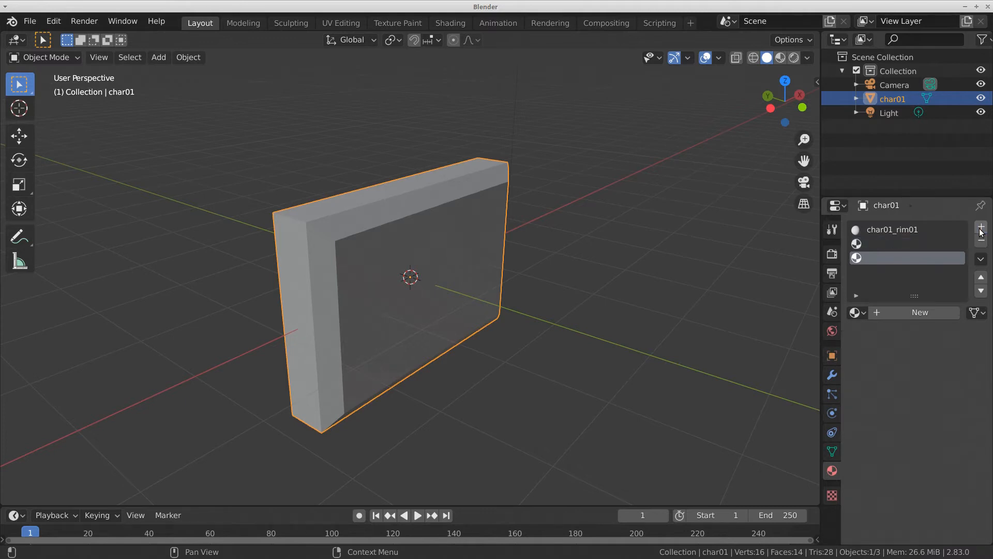
click(907, 309)
click(885, 244)
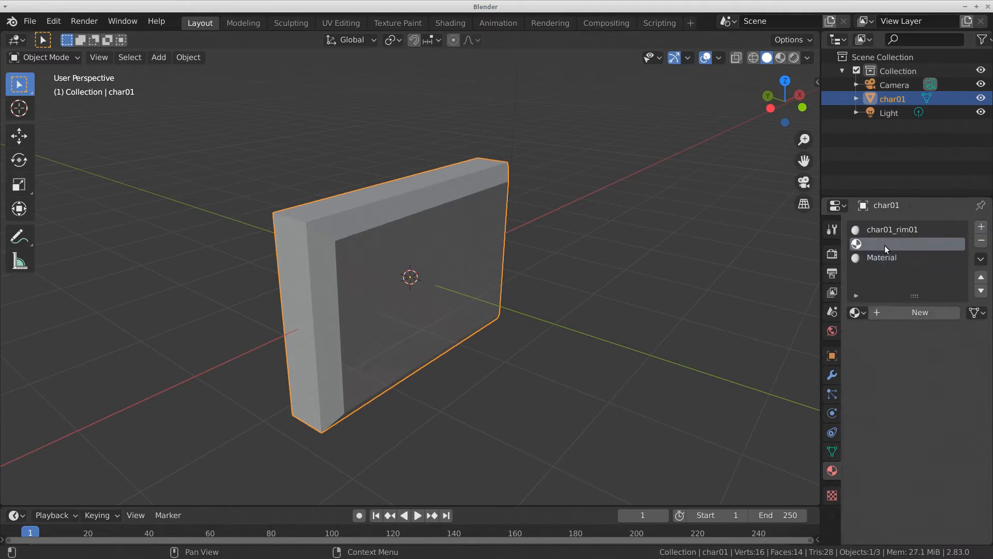
click(902, 310)
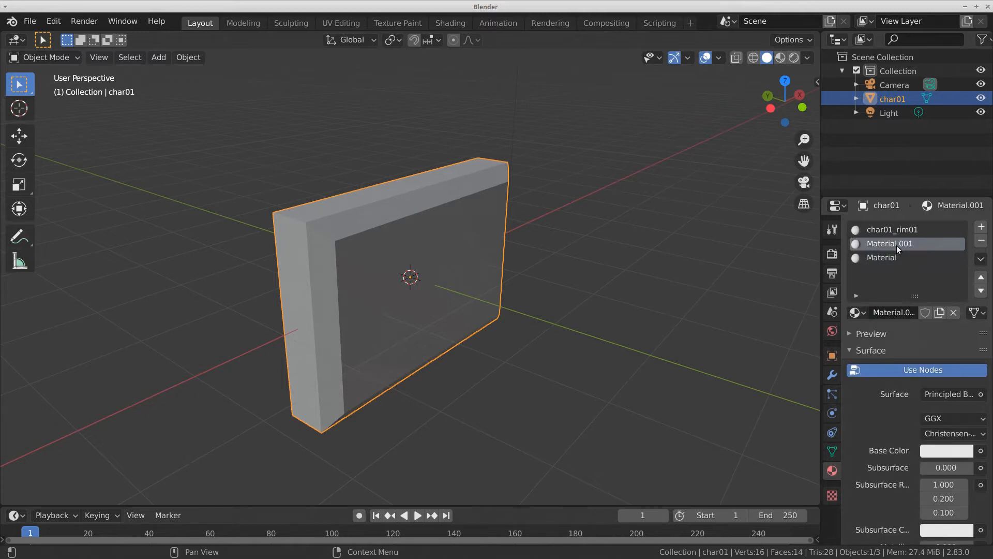
Rename the second slot's material to char01_front01 and the third slot's material to char01_back01.
text(char01_front01)
key(Return)
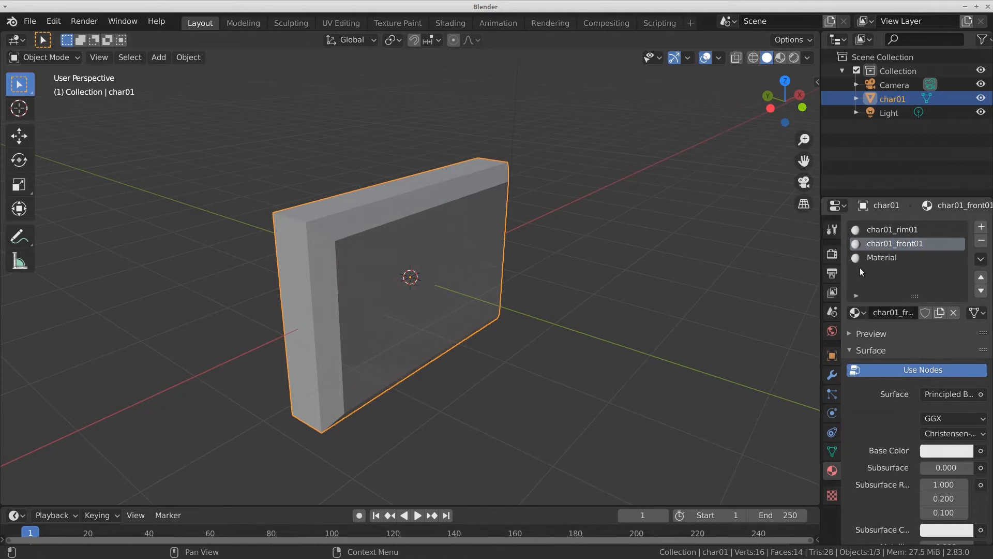
double_click(877, 256)
text(char01_back)
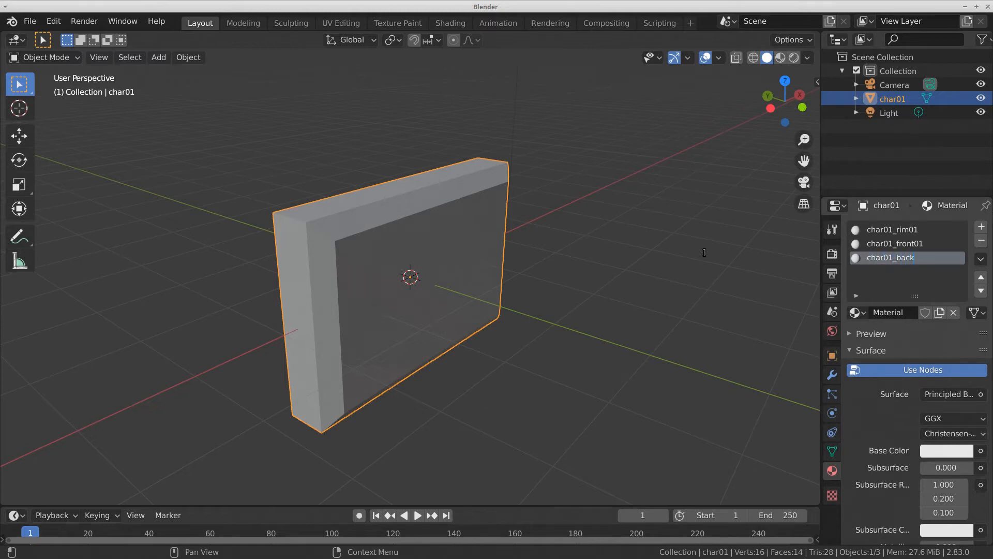
text(01)
key(Return)
Set the base color of char01_back01 to saturated green and that of char01_front01 to magenta.
click(953, 452)
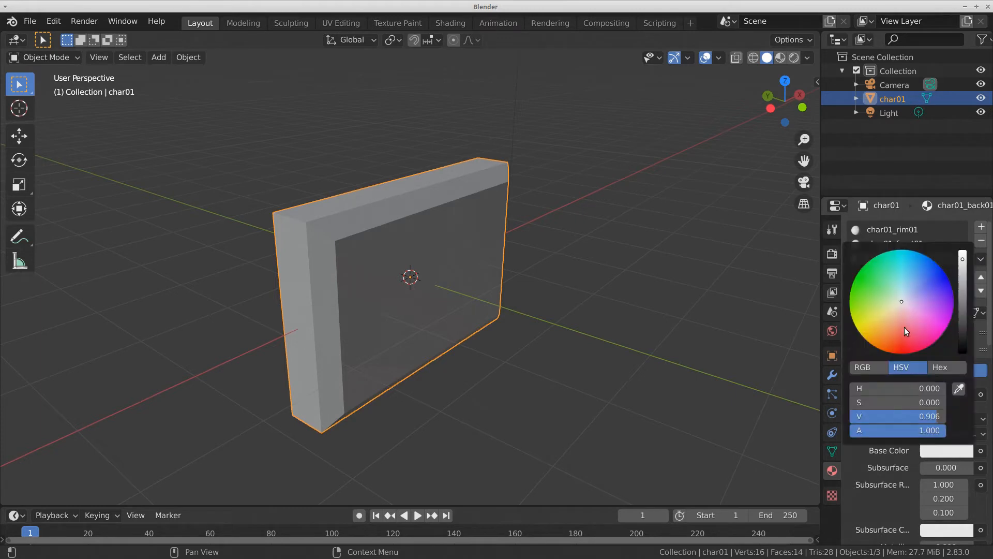
drag(901, 304, 855, 271)
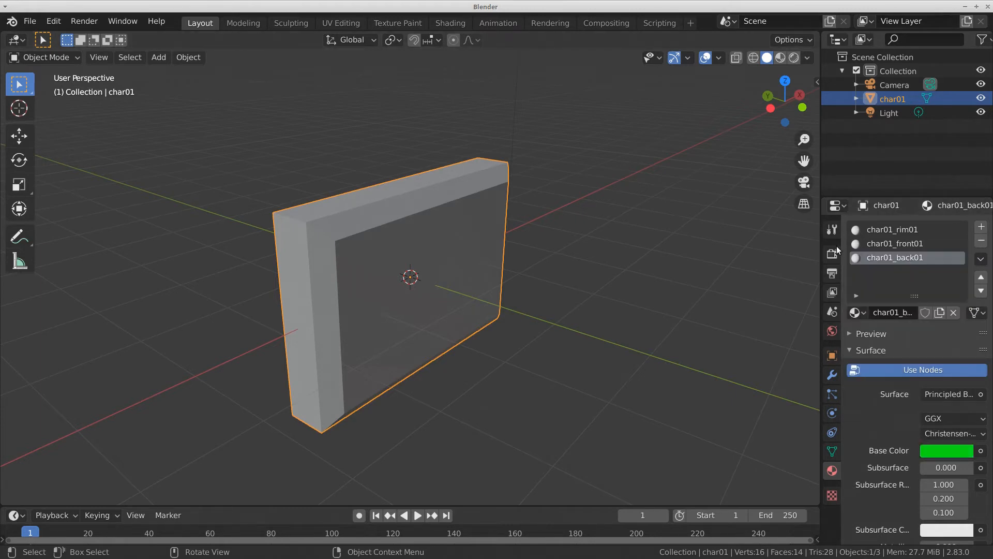
click(898, 242)
click(949, 450)
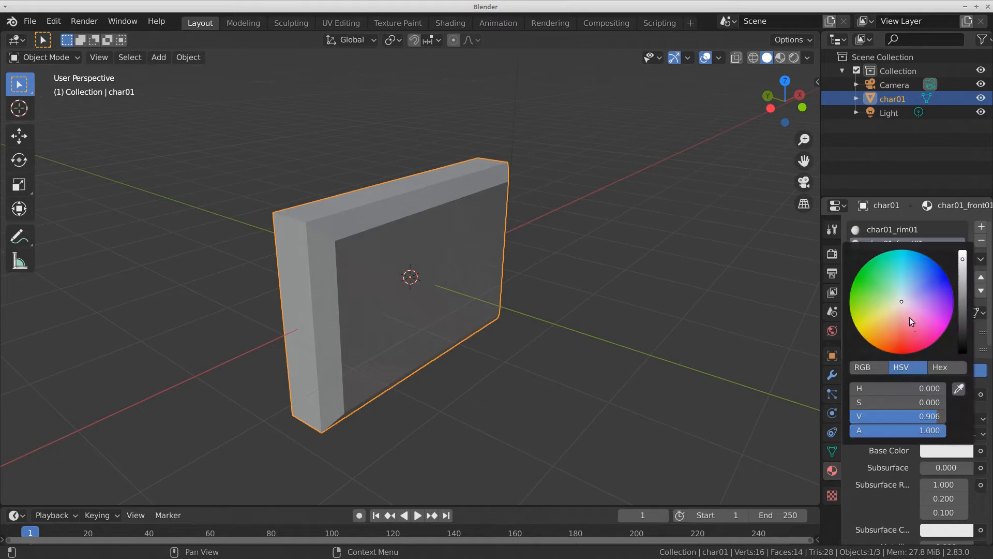
drag(899, 303, 937, 330)
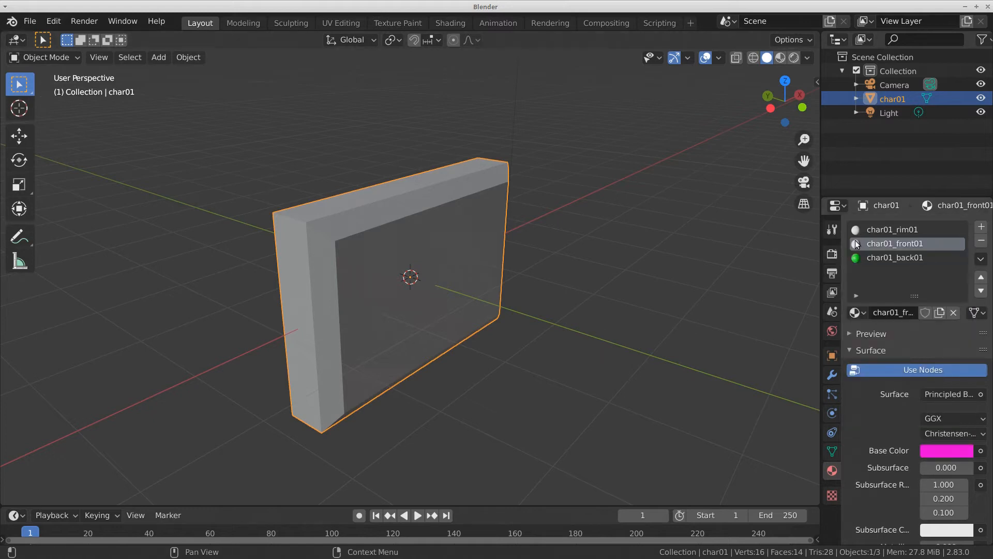
Set the char01_rim01 base color to blue (H 0.658, S 1.000) and switch the viewport to Material Preview shading.
click(876, 231)
click(939, 448)
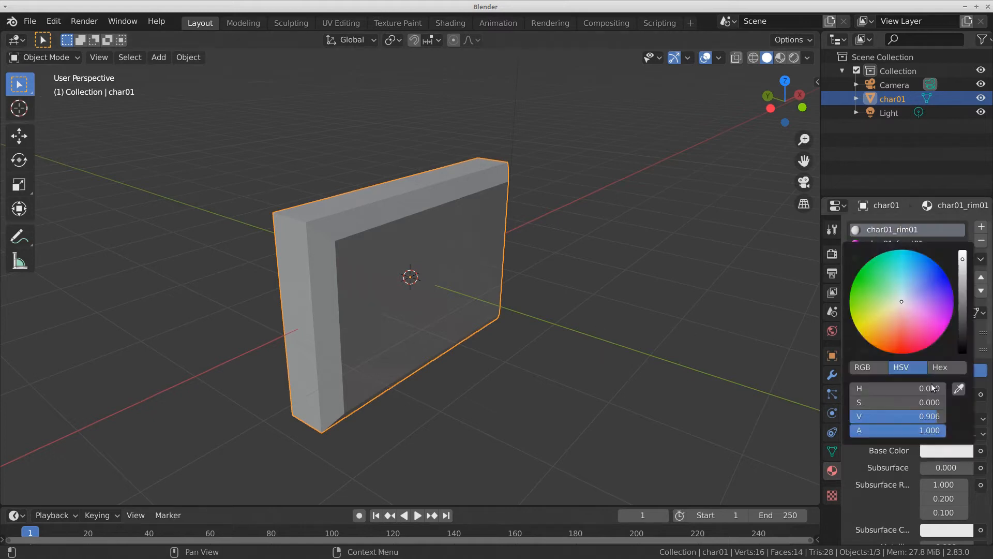
click(935, 287)
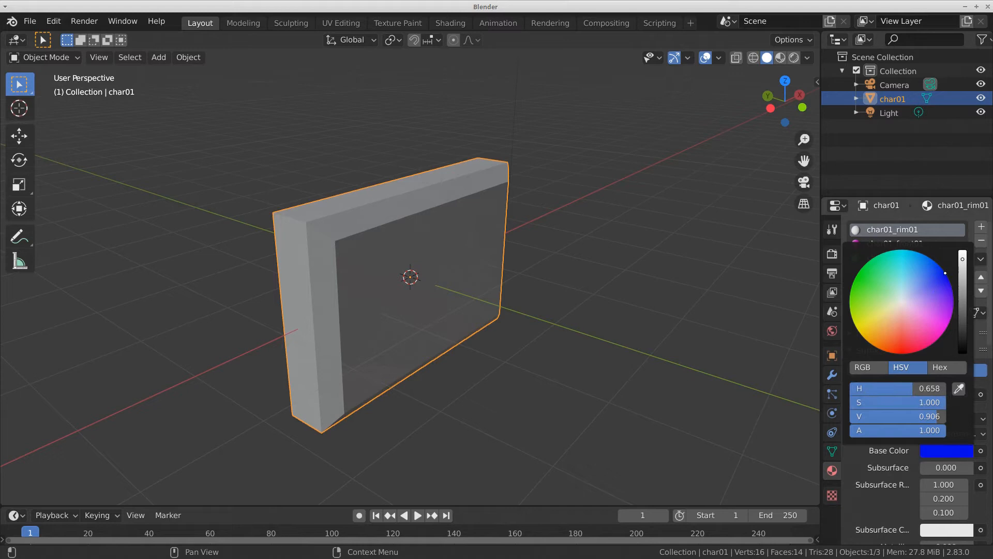
click(784, 60)
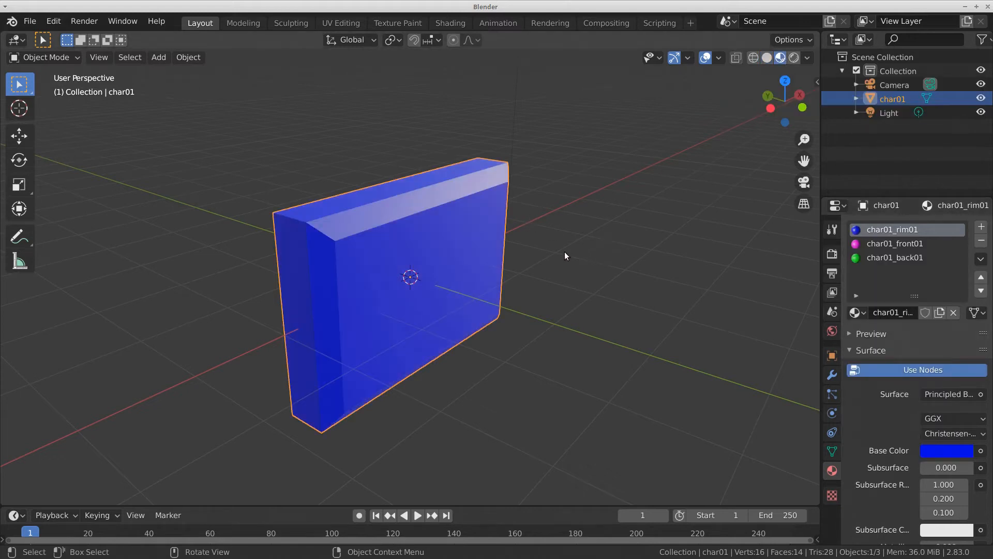
Assign the char01_front01 material to the large inner front face of char01 in face select mode.
key(Tab)
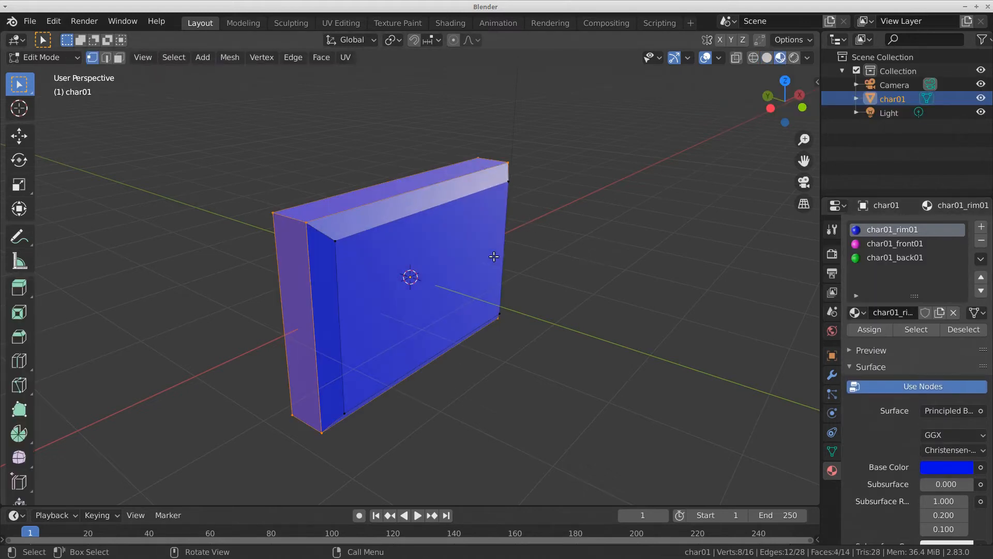
click(119, 59)
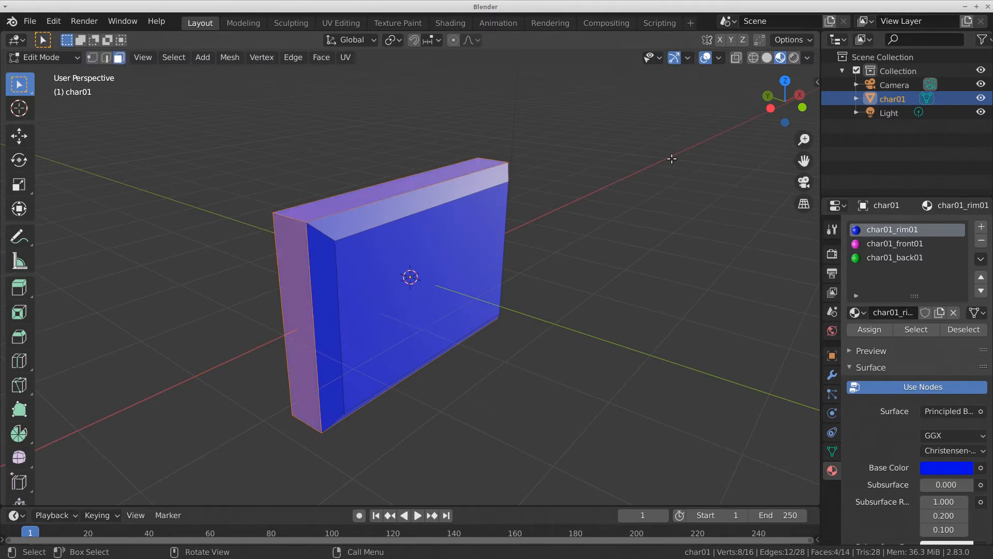
key(KP_1)
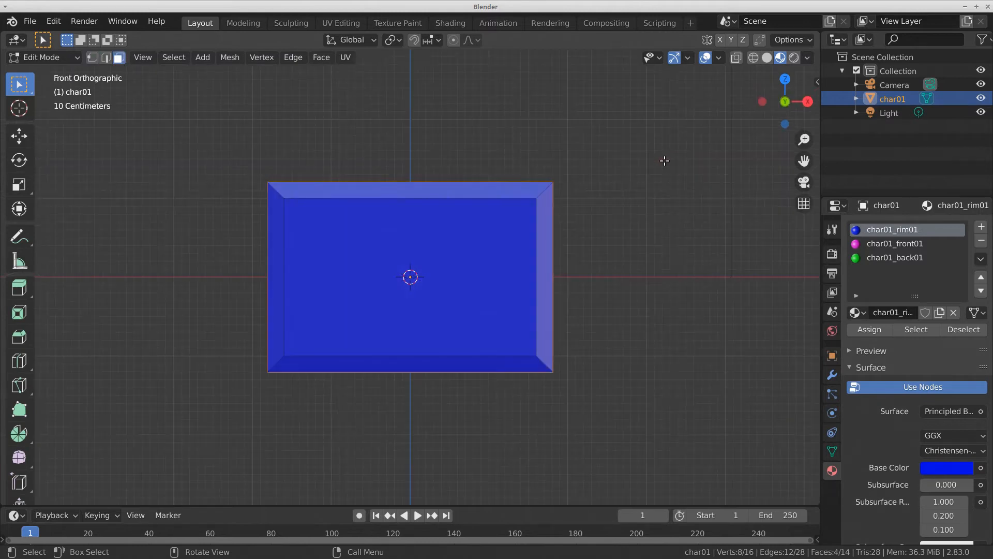
click(424, 267)
click(902, 243)
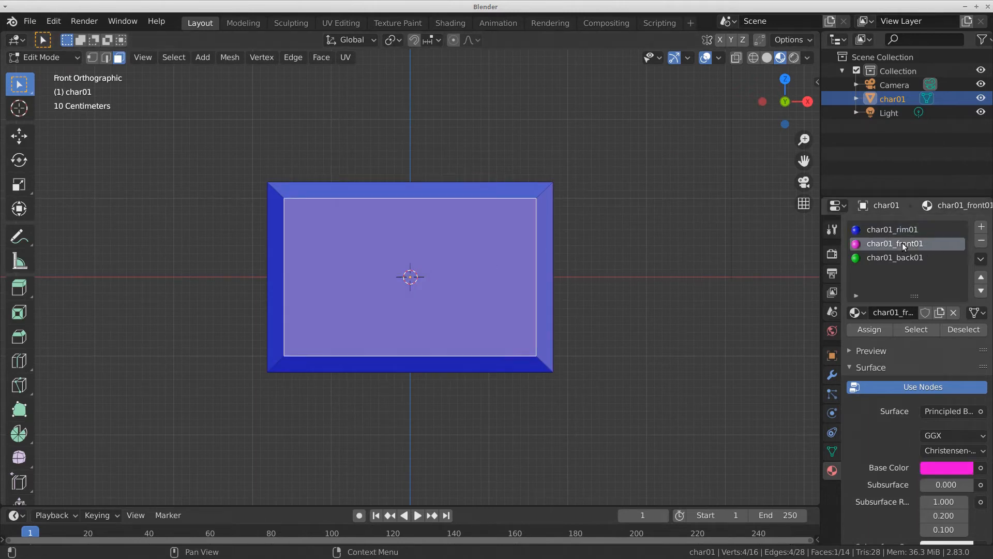
click(885, 328)
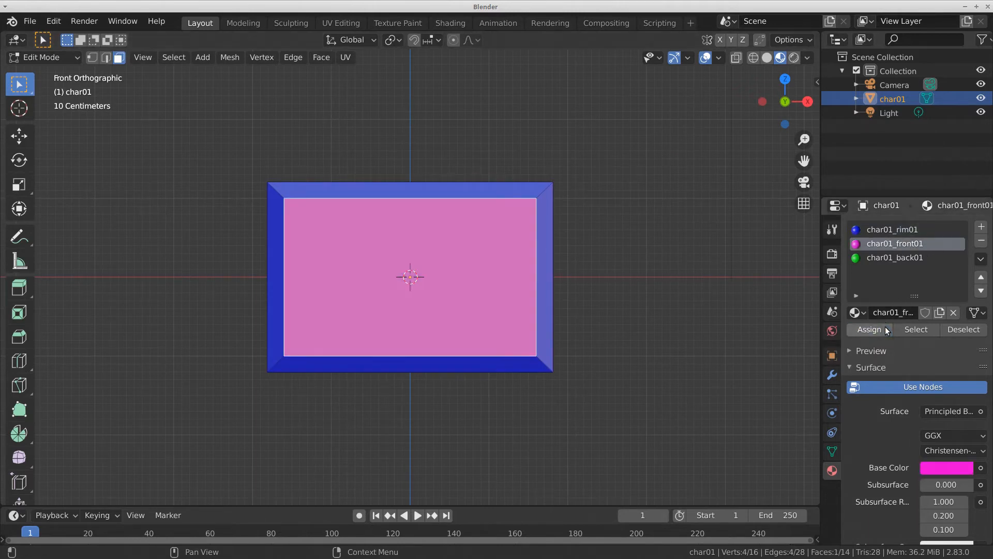
Assign the char01_back01 material to the large inner back face of char01 and return to Object Mode.
middle_drag(307, 291, 517, 305)
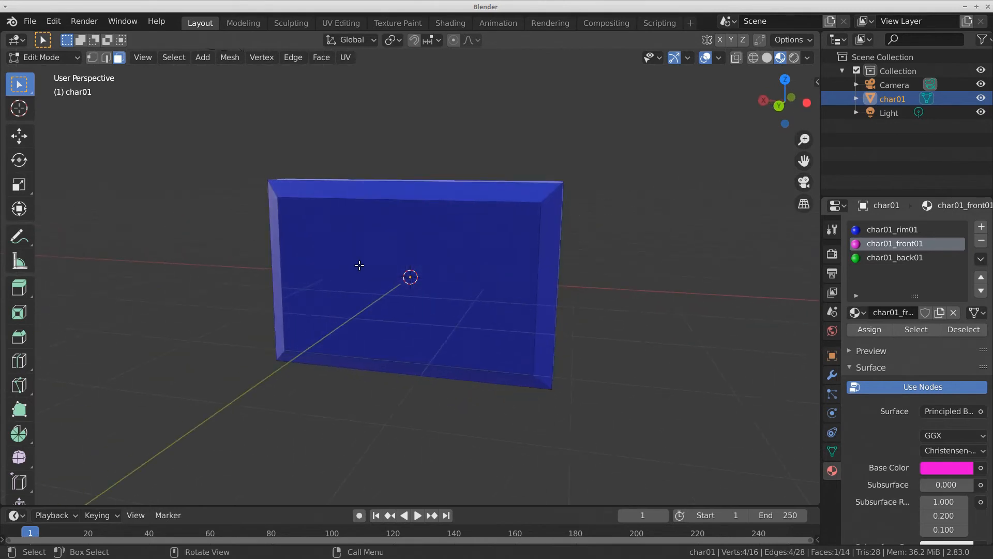
click(393, 279)
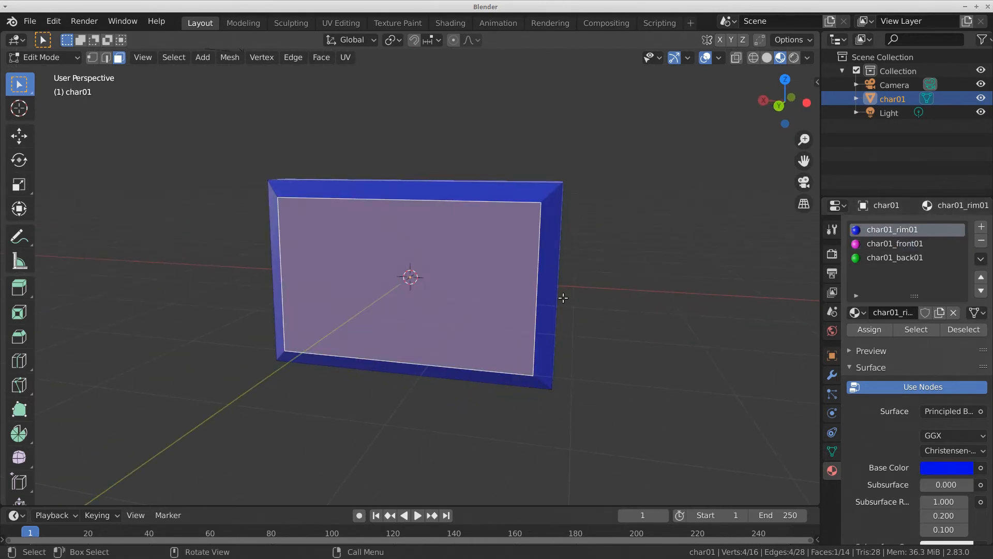
click(880, 257)
click(869, 329)
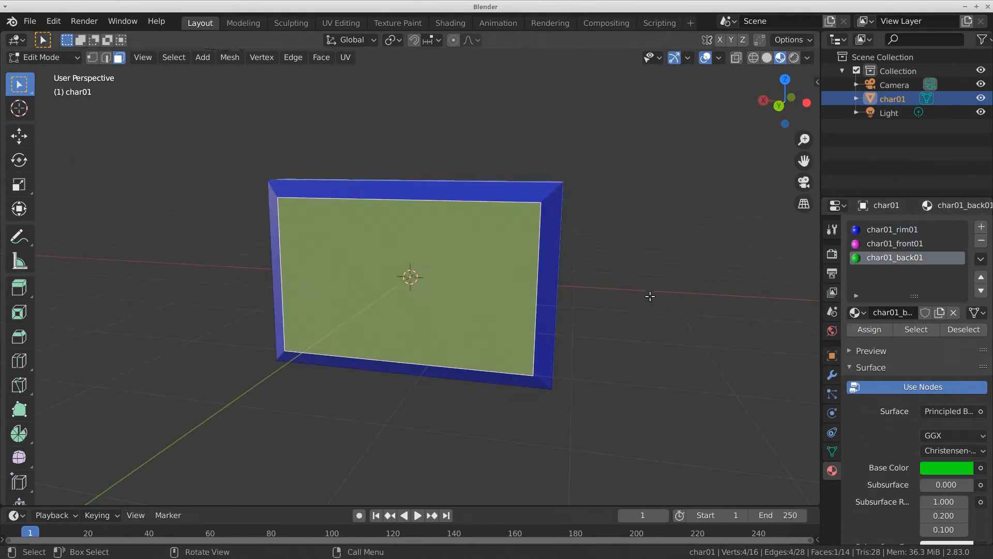
middle_drag(681, 250, 457, 257)
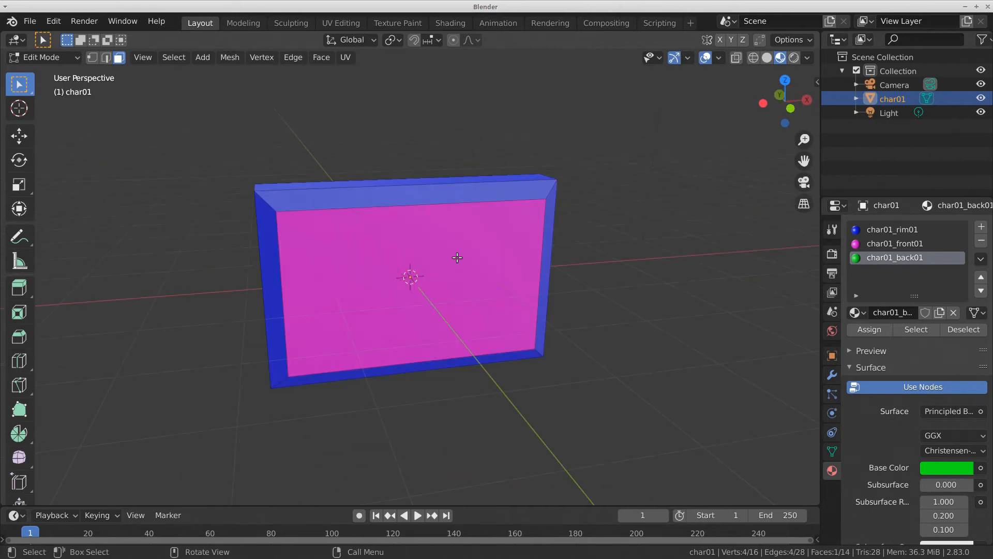
key(Tab)
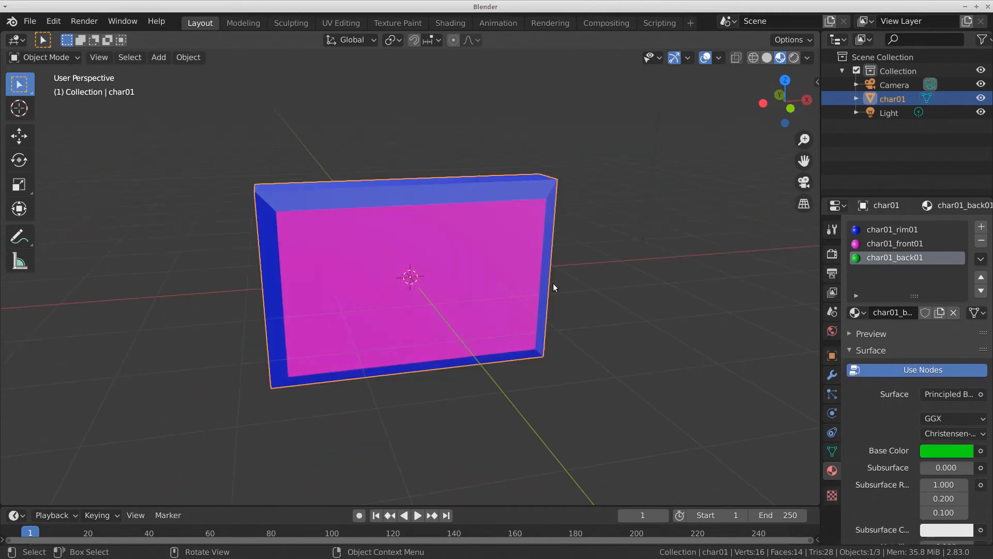
Add two more UV maps to the char01 mesh.
click(825, 450)
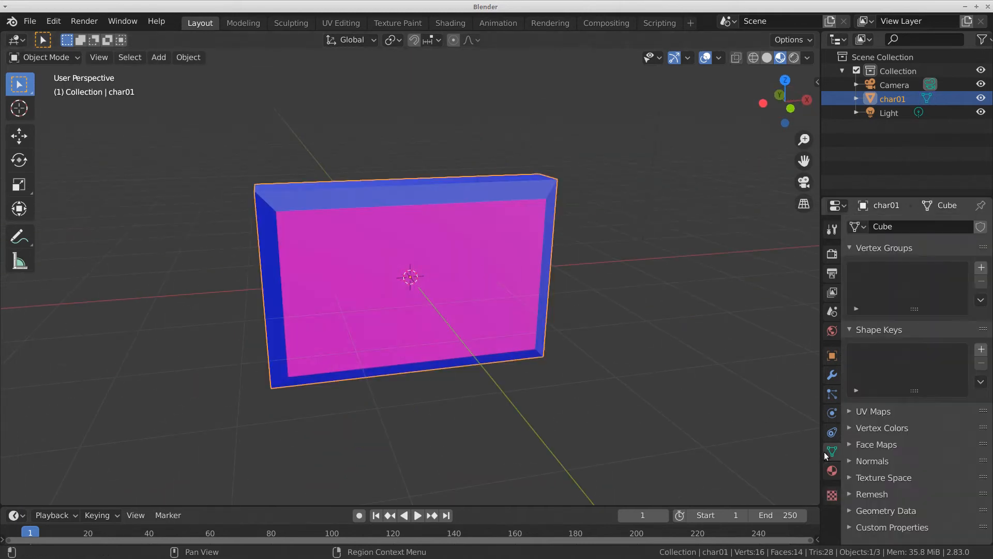
click(852, 411)
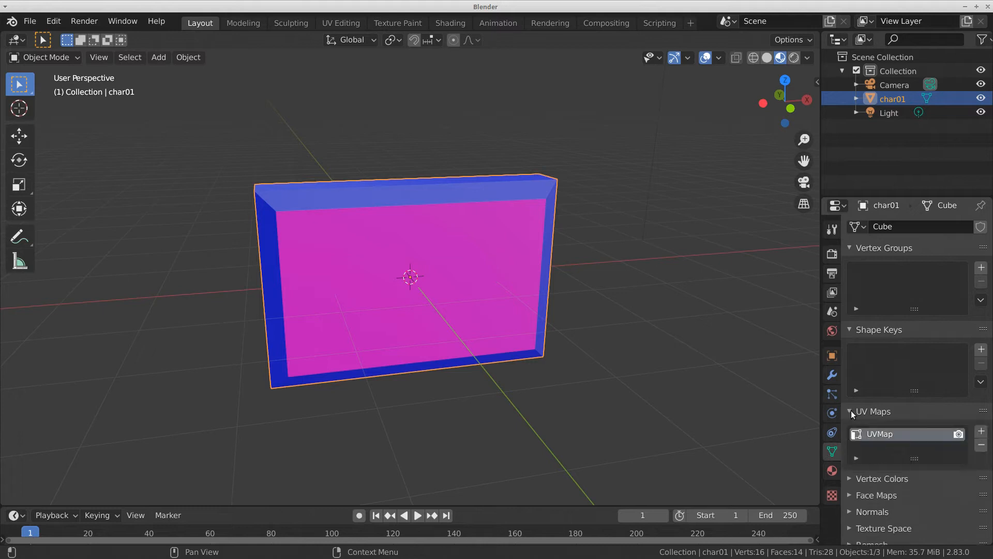
click(982, 432)
click(982, 432)
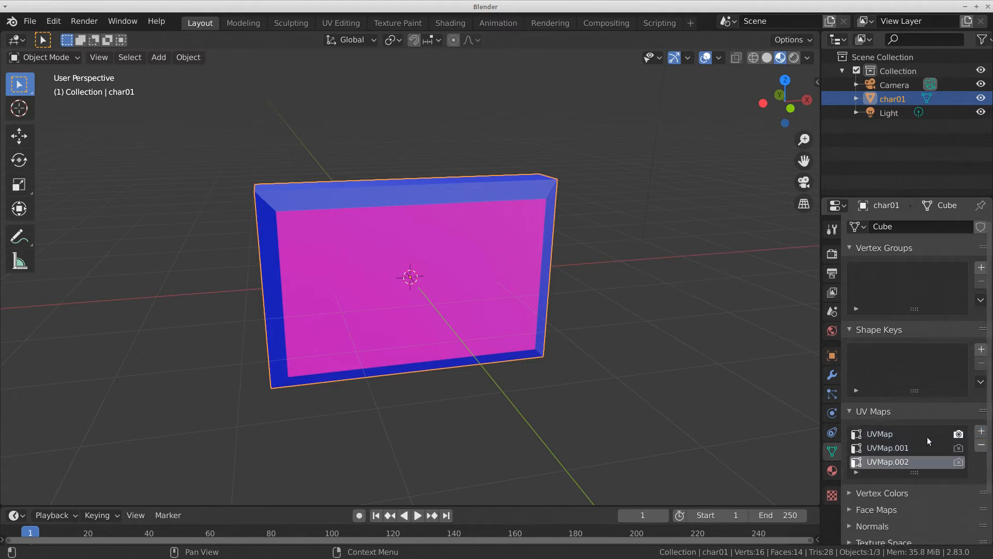
Rename the three UV maps, in list order, as rim01, front01 and back01.
double_click(889, 433)
text(r)
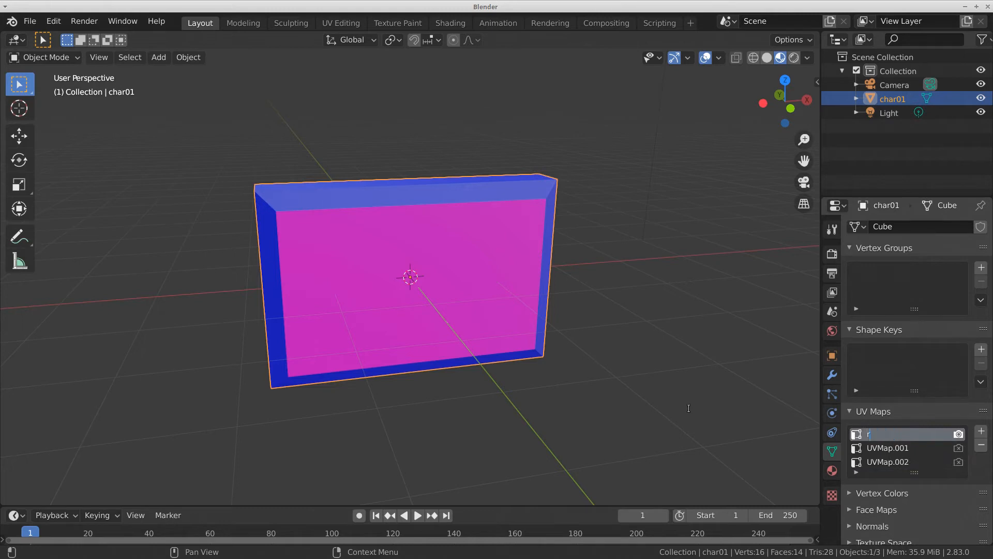
text(im01)
key(Return)
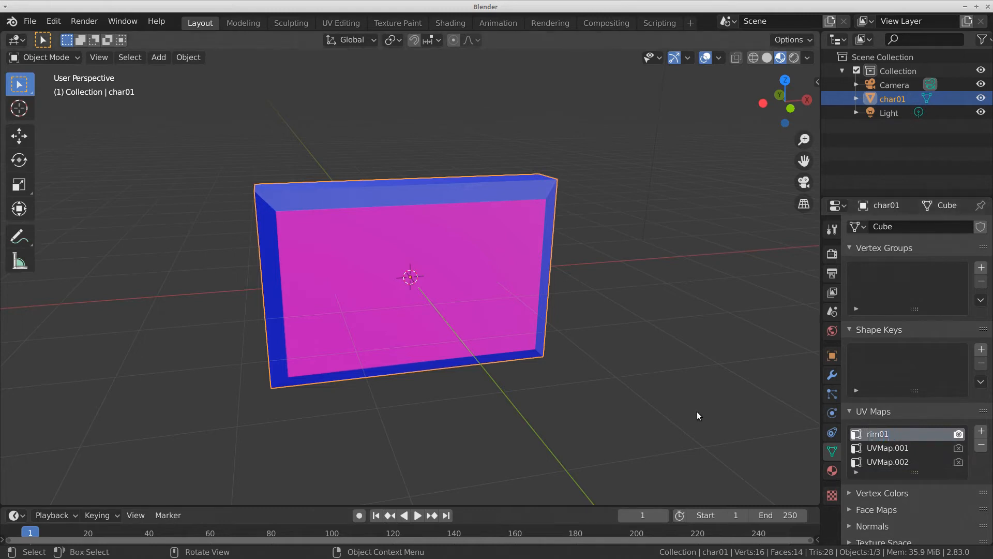
double_click(876, 445)
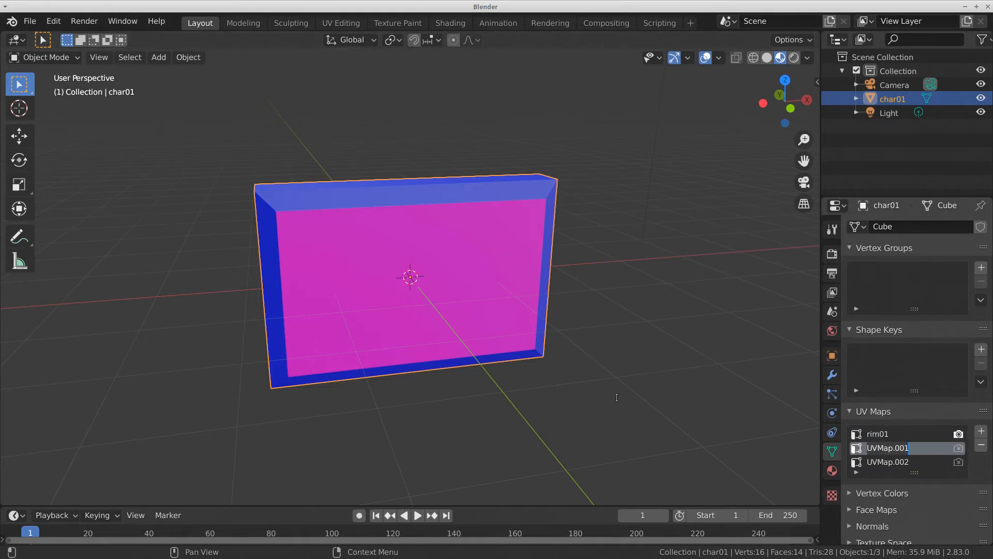
text(front01)
key(Return)
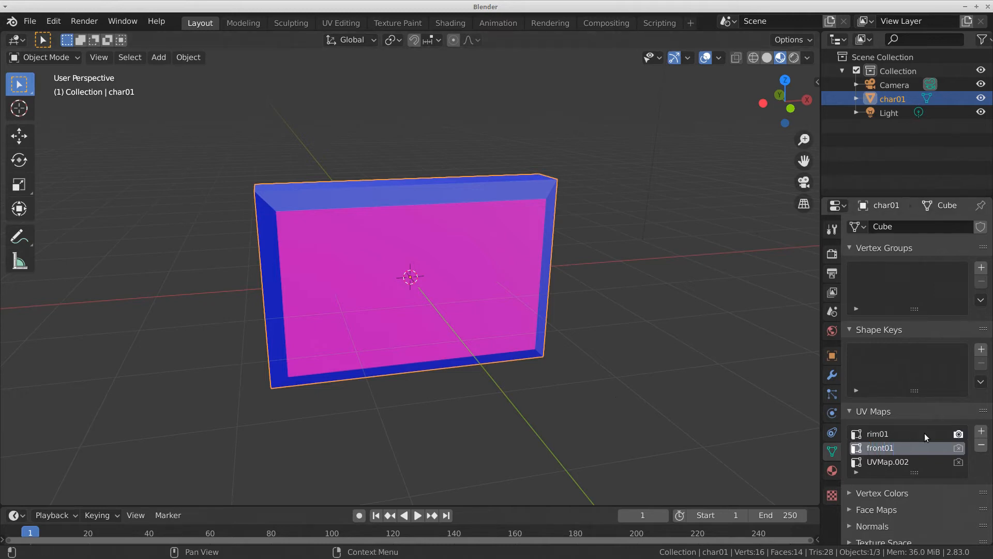
double_click(888, 462)
text(back01)
key(Return)
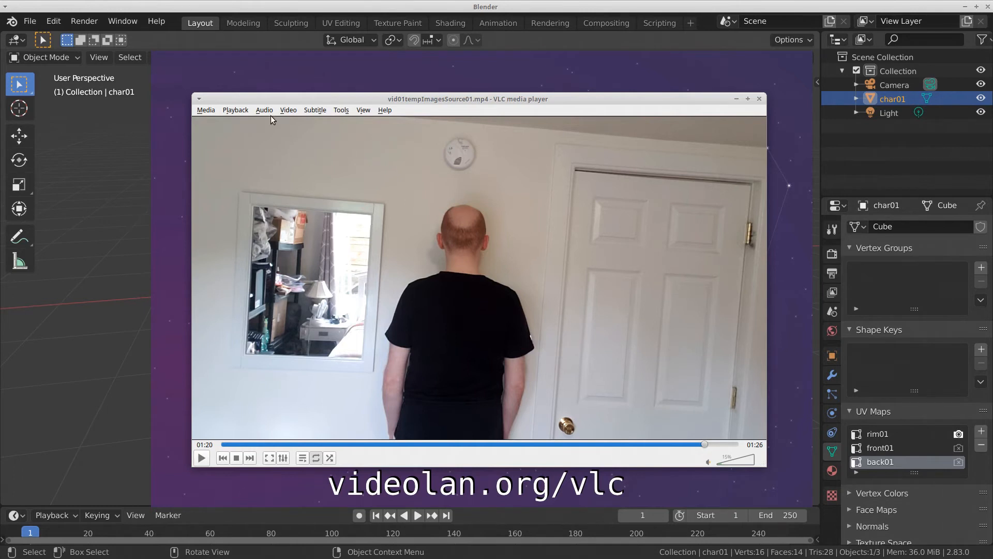
Take a snapshot of the back-view video frame at 01:20 in VLC media player.
click(288, 109)
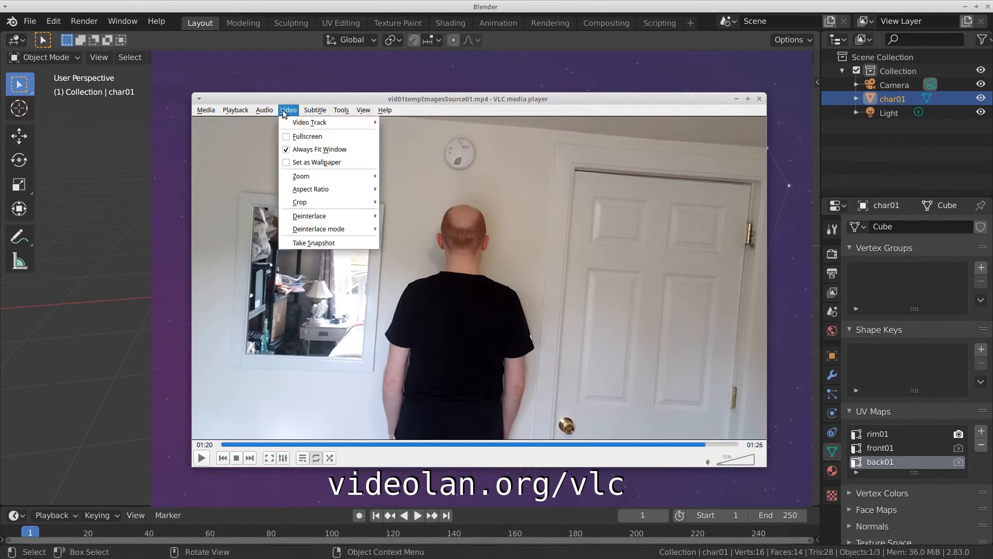
click(321, 243)
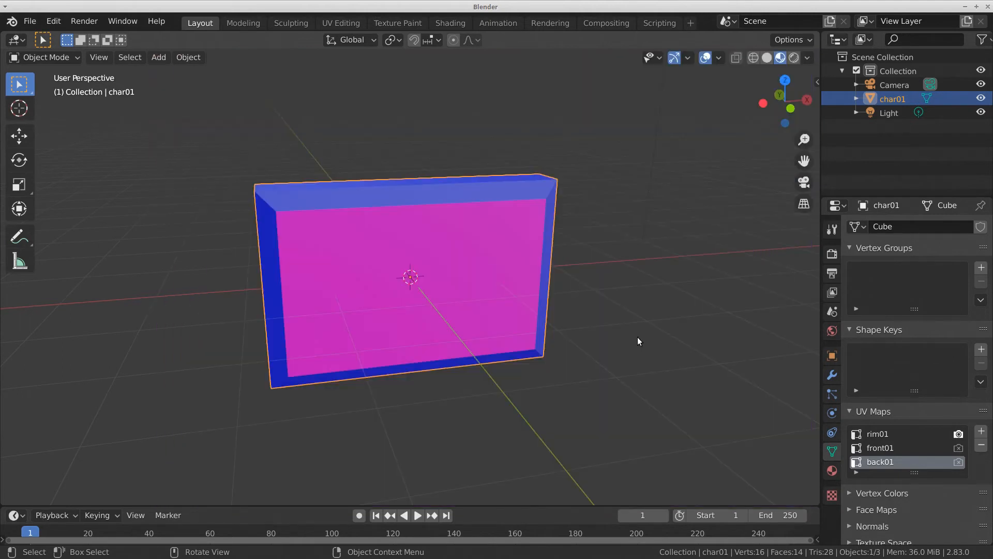
Switch to the Shading workspace and delete the Principled BSDF node from the char01_front01 material.
click(451, 26)
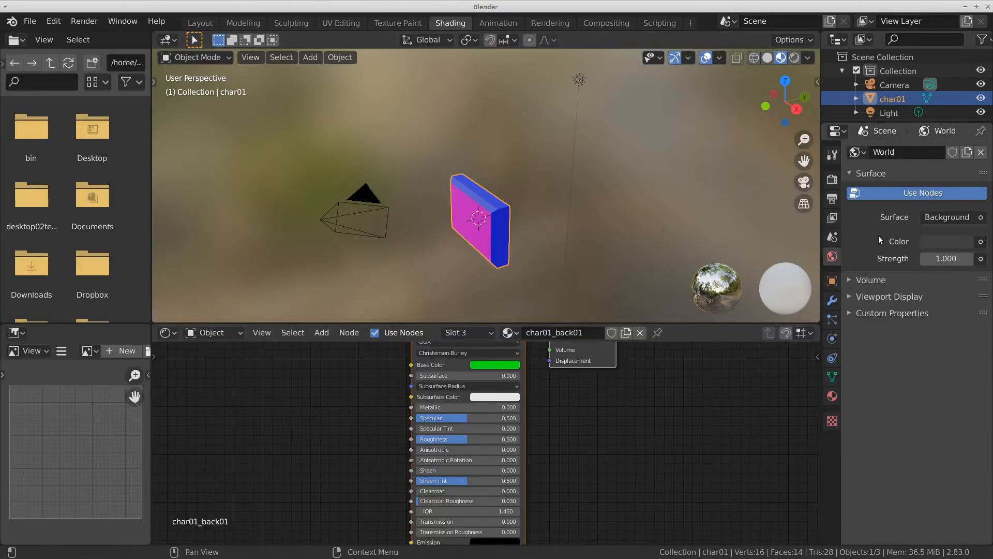
click(832, 395)
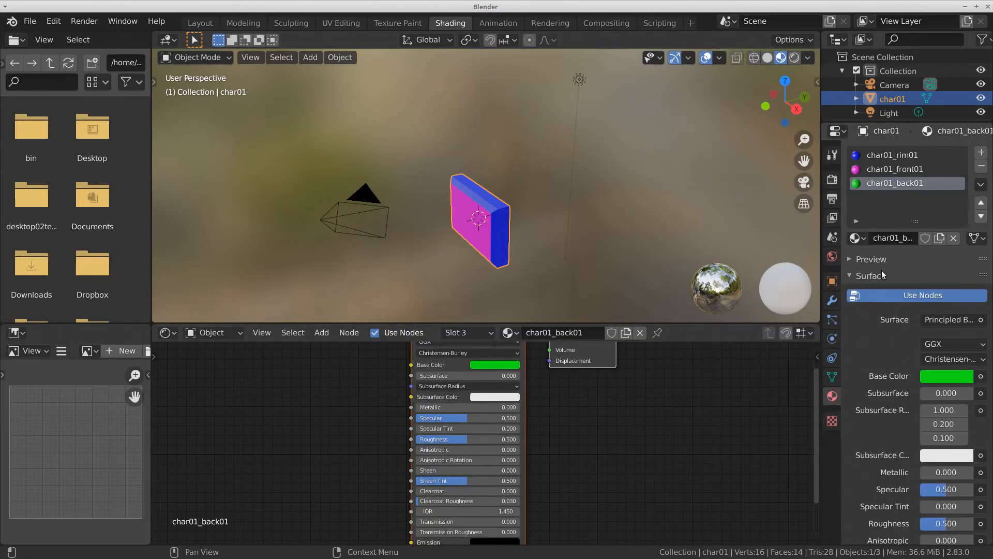
click(901, 156)
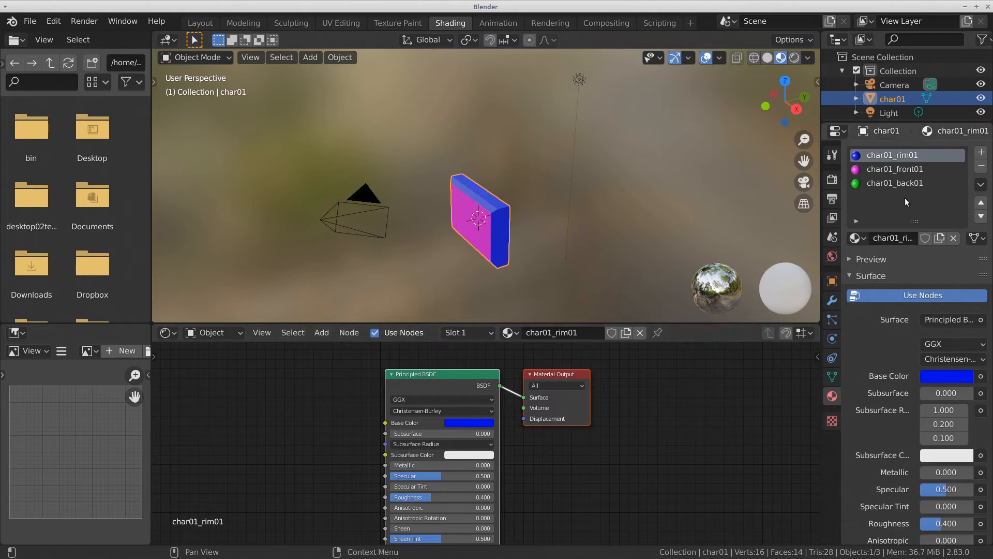
click(910, 169)
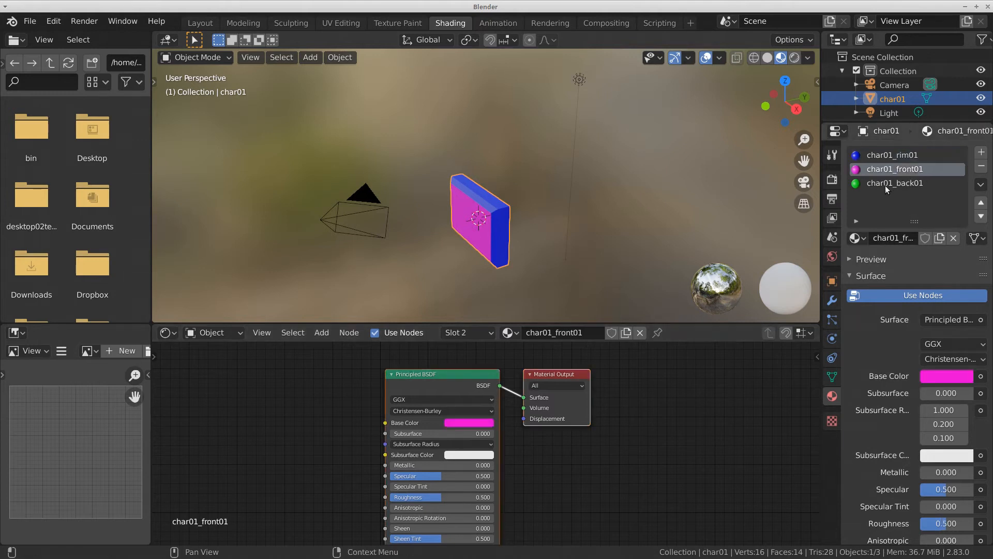
click(430, 383)
key(x)
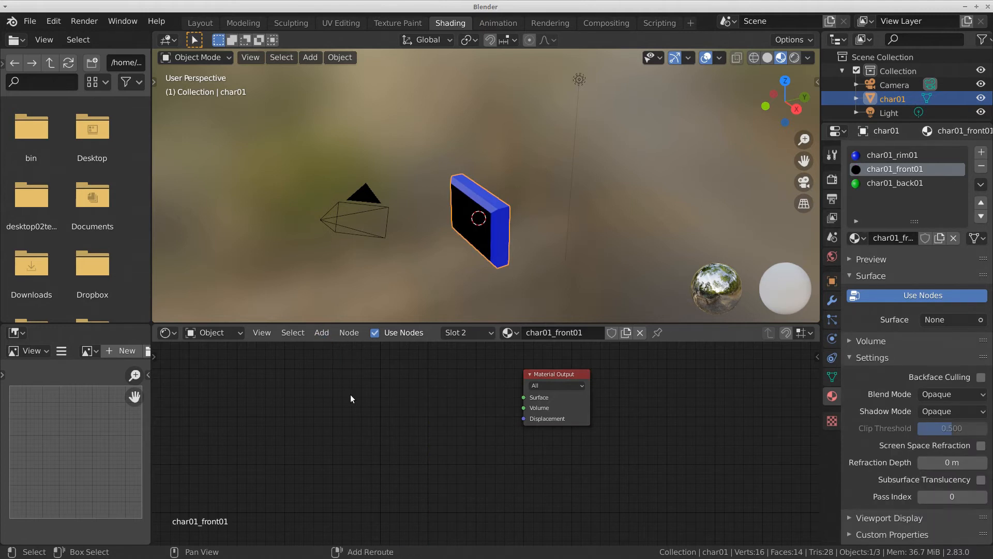
Add Diffuse BSDF, Image Texture and UV Map nodes to char01_front01, lined up ahead of the Material Output node.
key(shift+a)
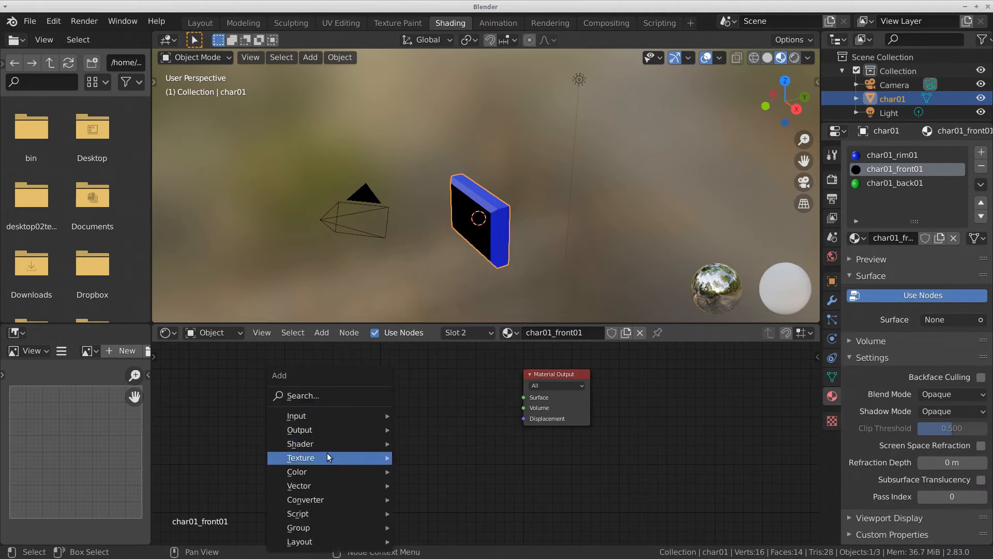
mouse_move(330, 443)
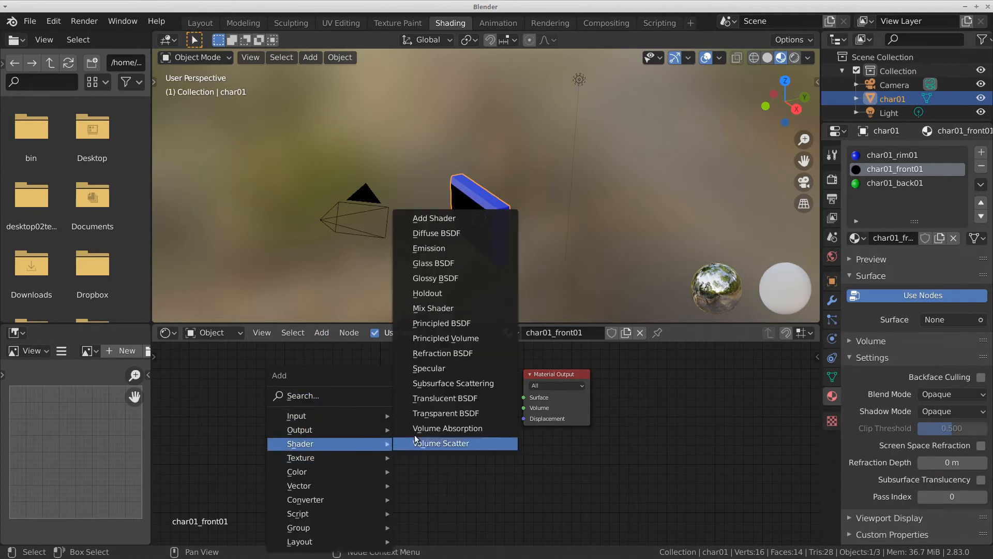
click(471, 234)
click(464, 246)
key(shift+a)
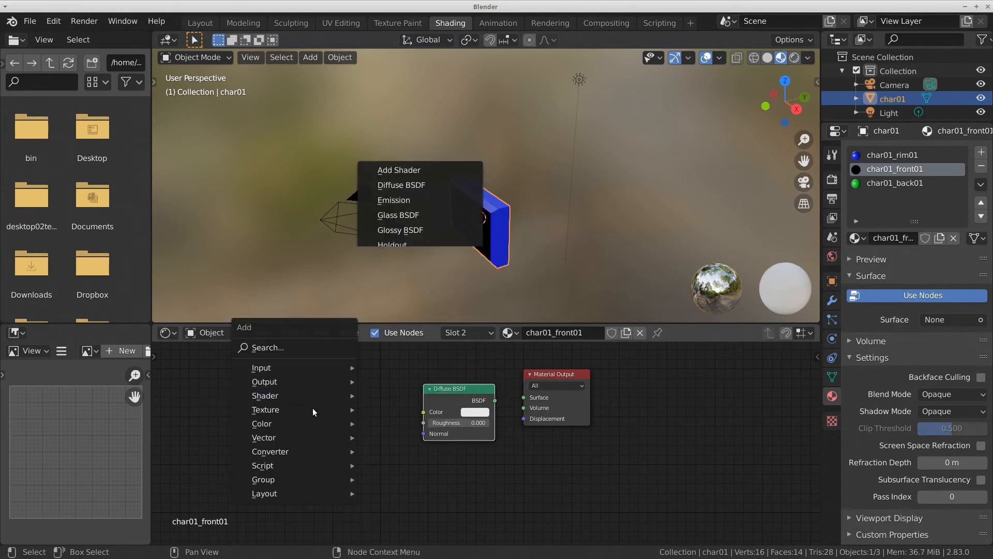
mouse_move(327, 408)
click(421, 293)
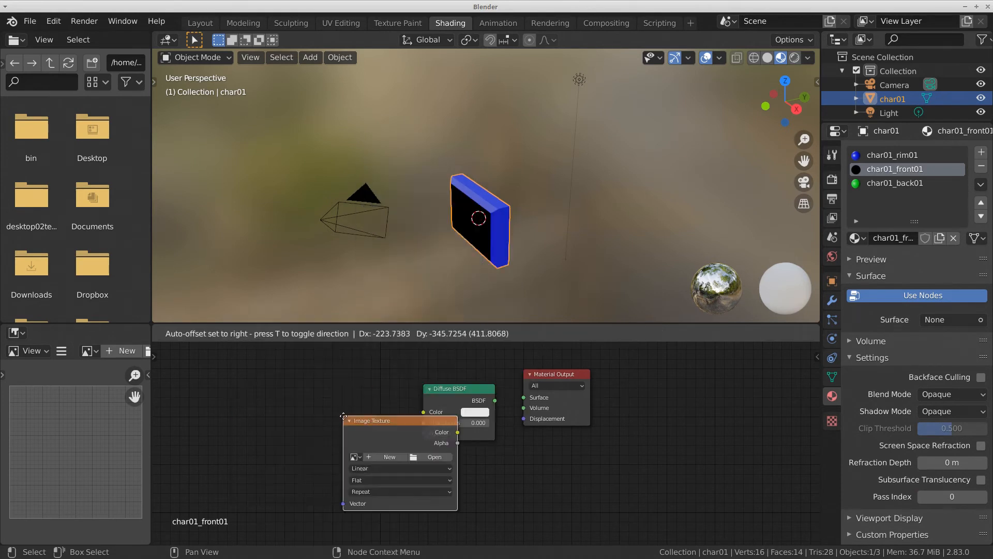
click(280, 389)
key(shift+a)
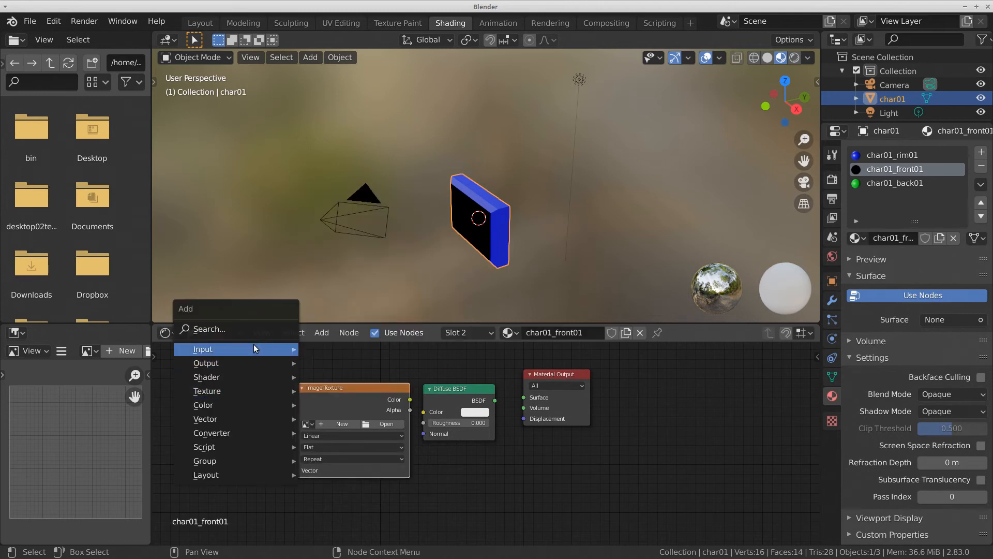
mouse_move(274, 345)
click(358, 289)
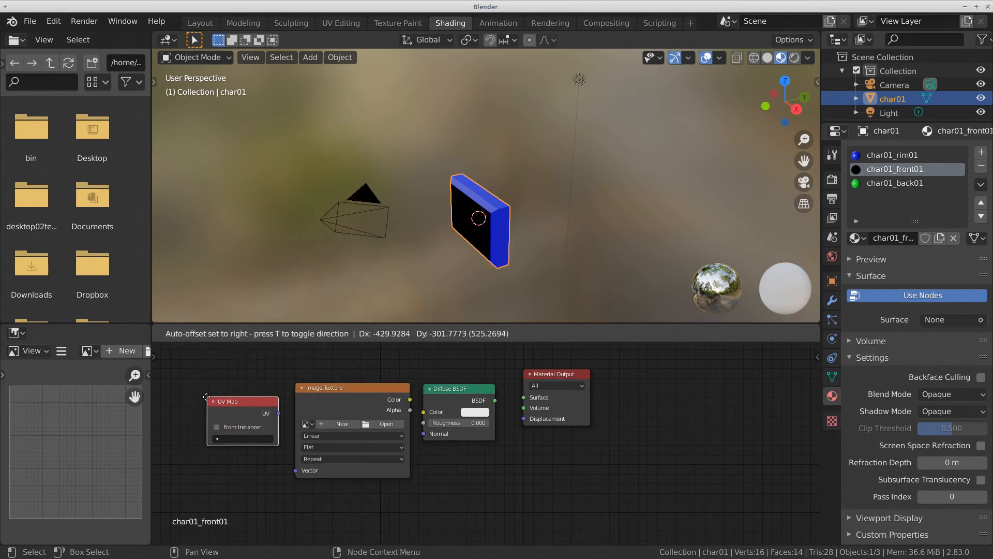
click(193, 404)
Link UV Map to the Image Texture vector, Image Texture color to Diffuse BSDF, and Diffuse BSDF to the Material Output surface.
shift+click(358, 392)
key(f)
click(373, 387)
shift+click(455, 387)
key(f)
click(467, 389)
shift+click(541, 373)
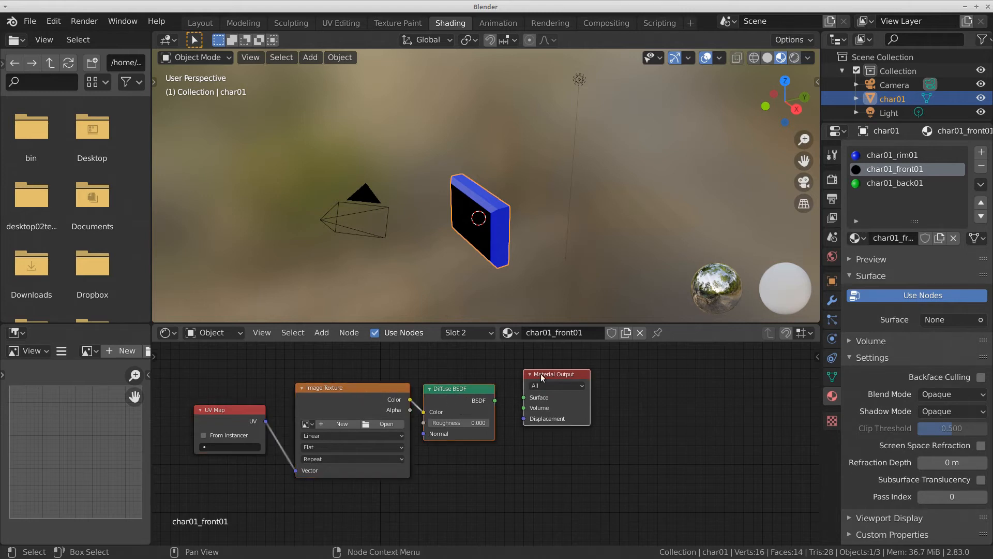
key(f)
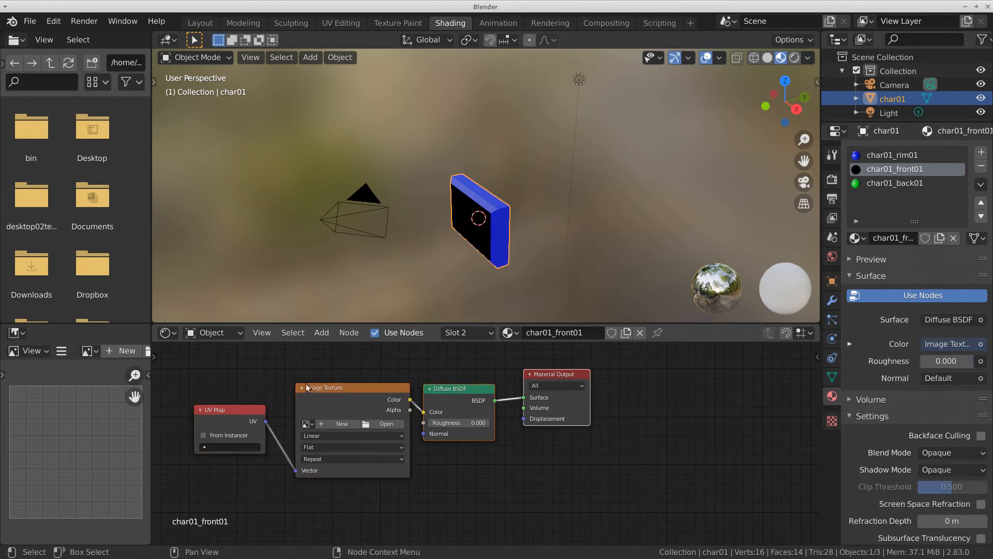
Set the UV Map node of char01_front01 to front01 and load temp_front01.png into its Image Texture node.
click(218, 447)
click(217, 469)
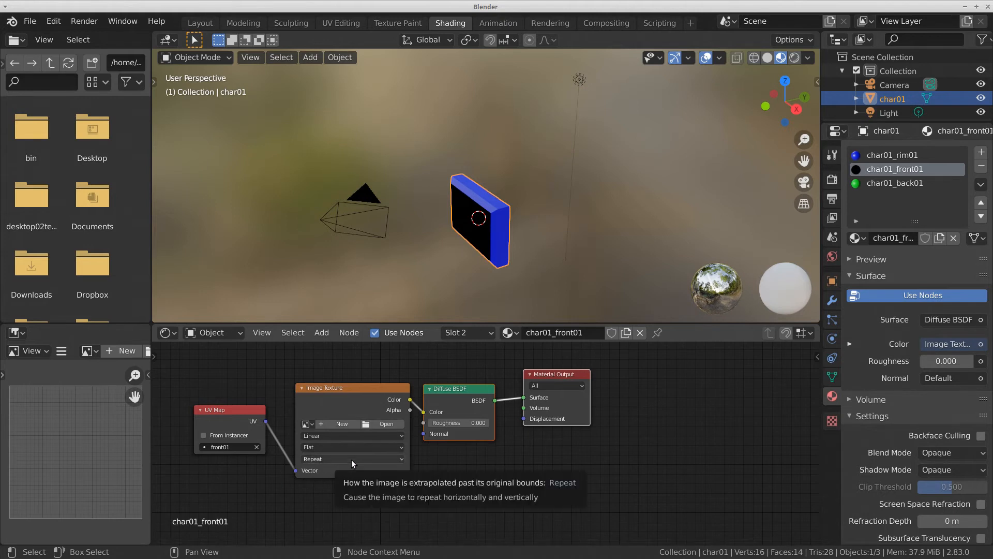
click(380, 424)
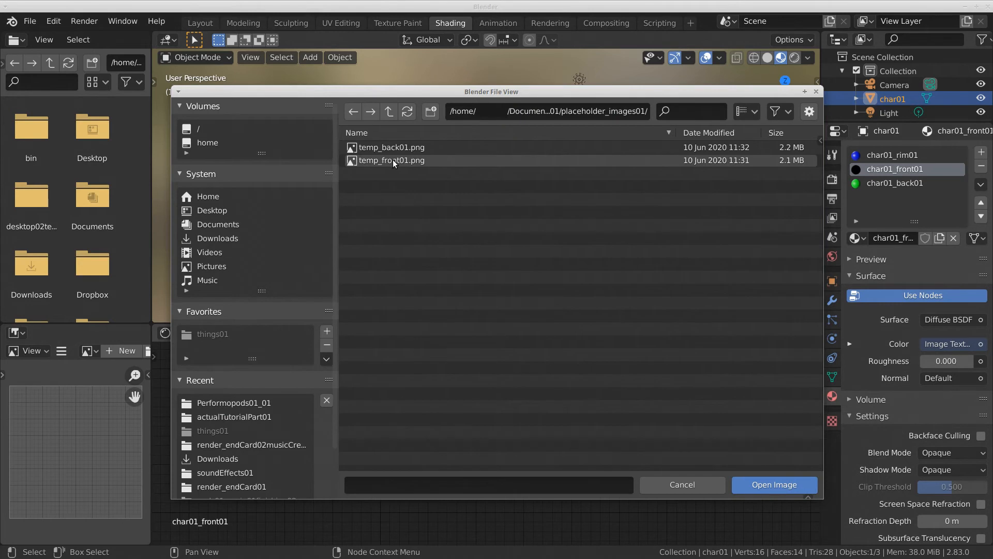
click(392, 160)
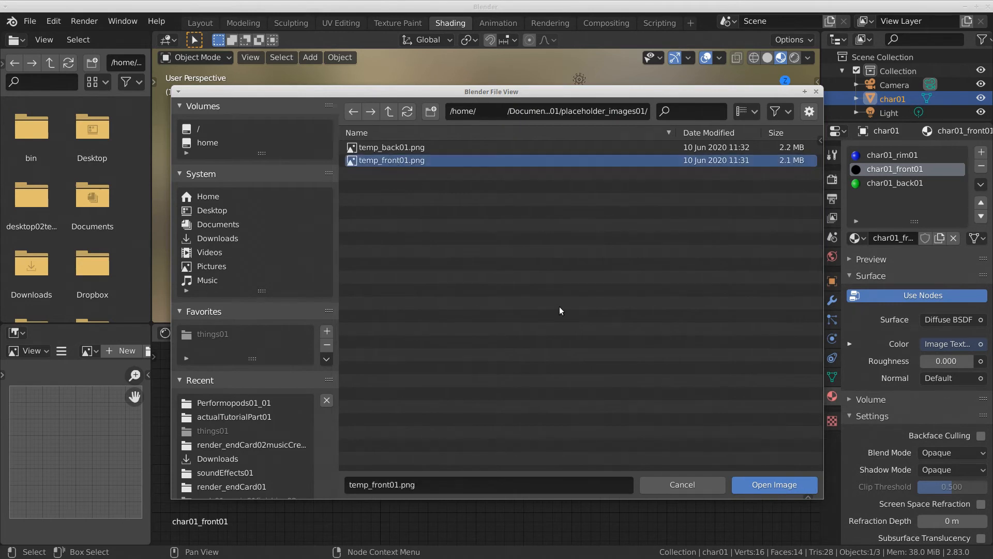
click(771, 489)
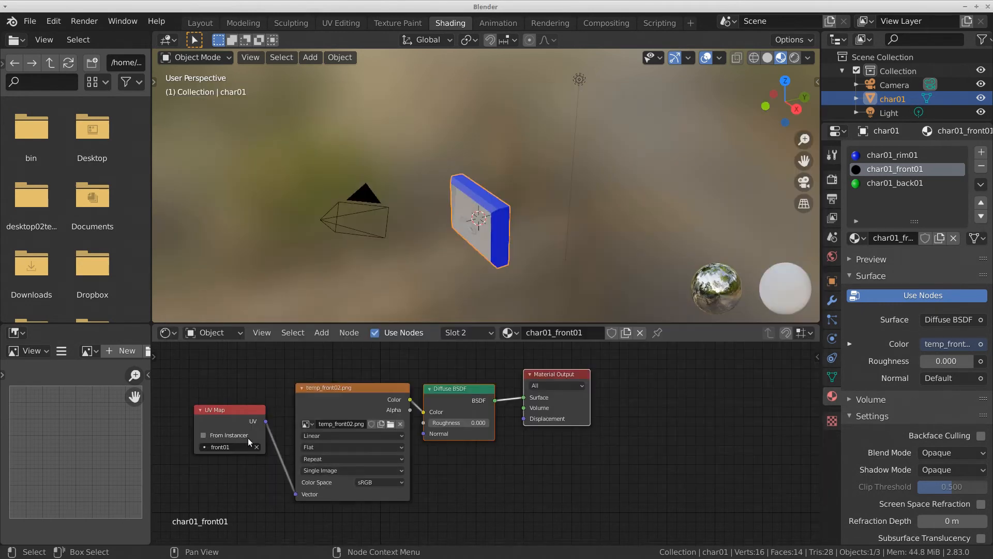
Copy the UV Map, Image Texture and Diffuse BSDF nodes from char01_front01 into the char01_back01 material.
click(232, 410)
shift+click(337, 392)
shift+click(475, 389)
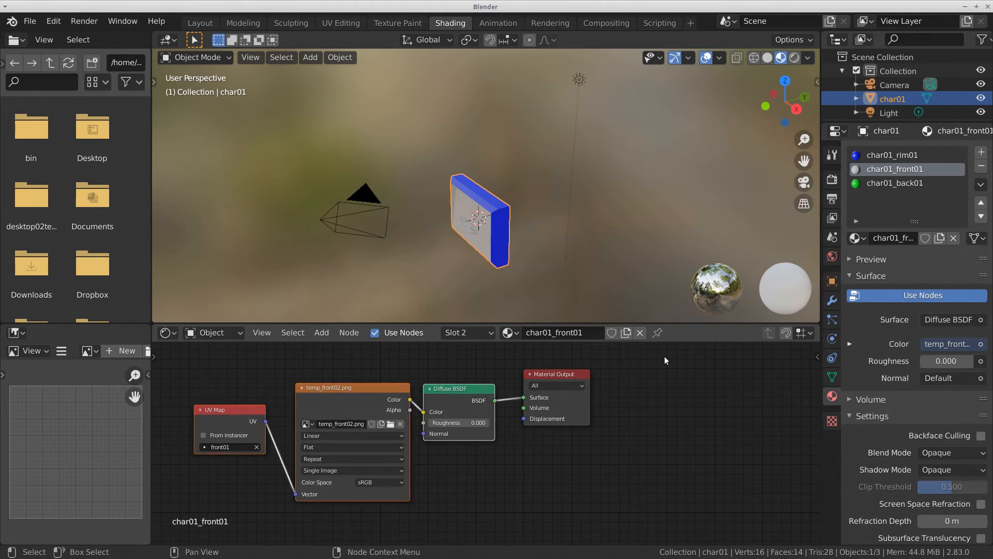
click(905, 182)
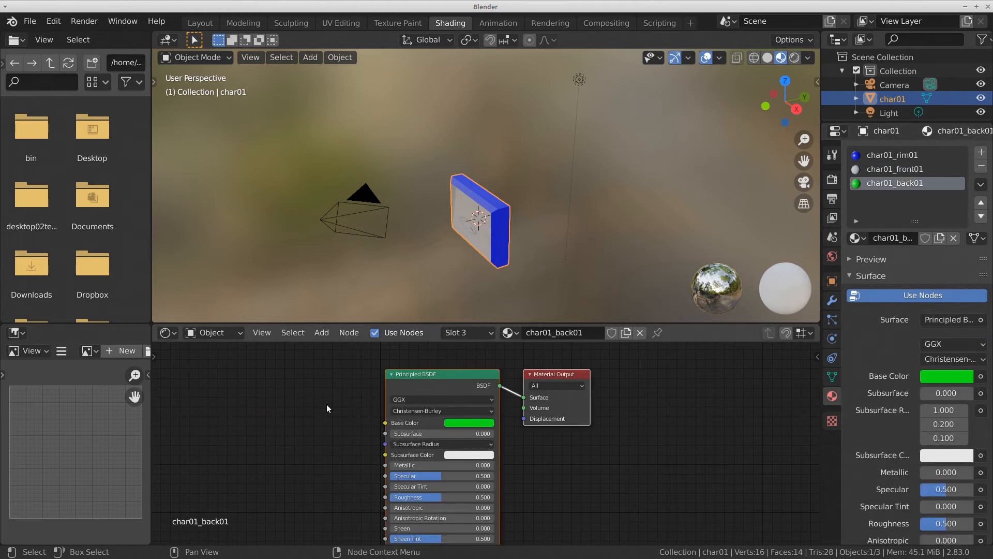
key(ctrl+v)
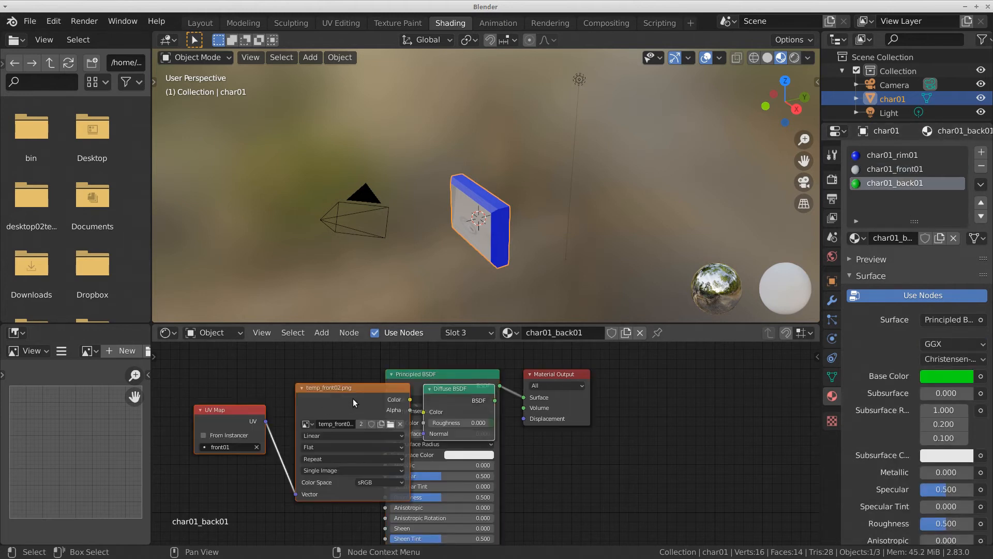
Delete the Principled BSDF node from char01_back01 and link Diffuse BSDF to the Material Output surface.
click(426, 374)
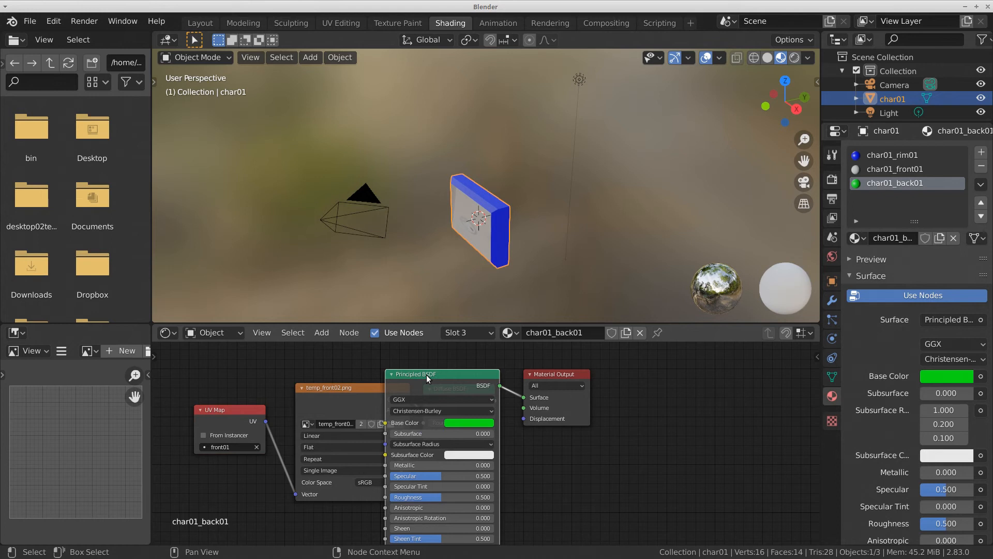
key(x)
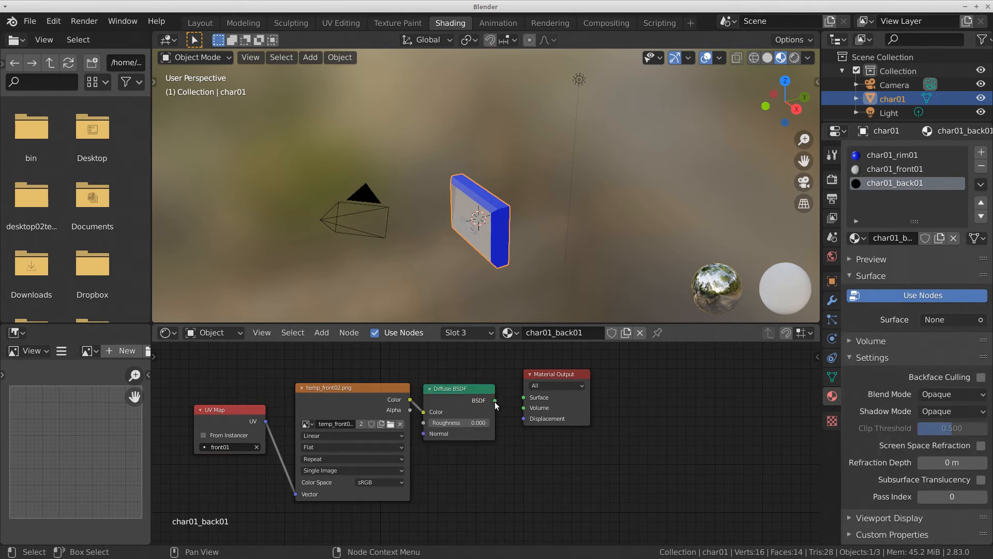
drag(494, 401, 524, 397)
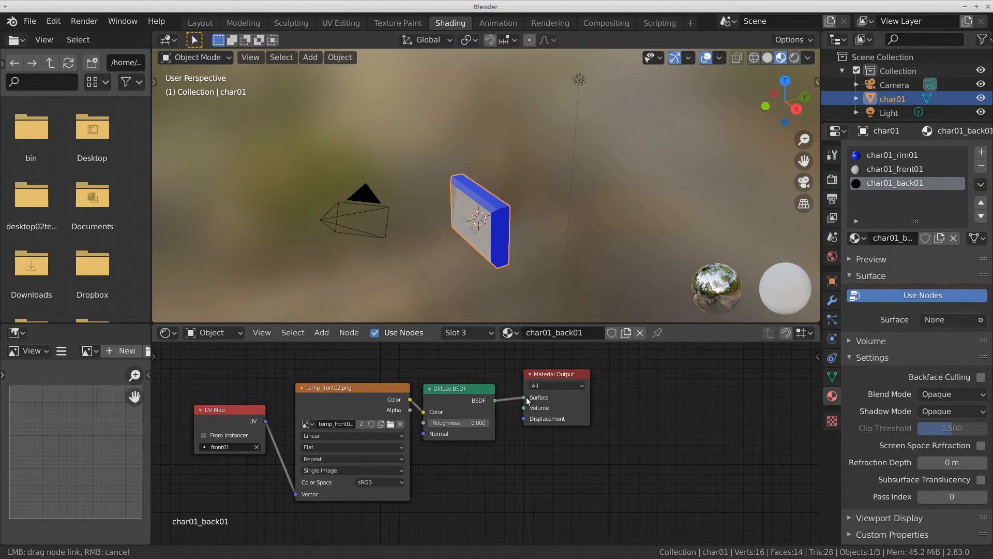
Set the UV Map node of char01_back01 to back01 and load temp_back01.png into its Image Texture node.
click(226, 448)
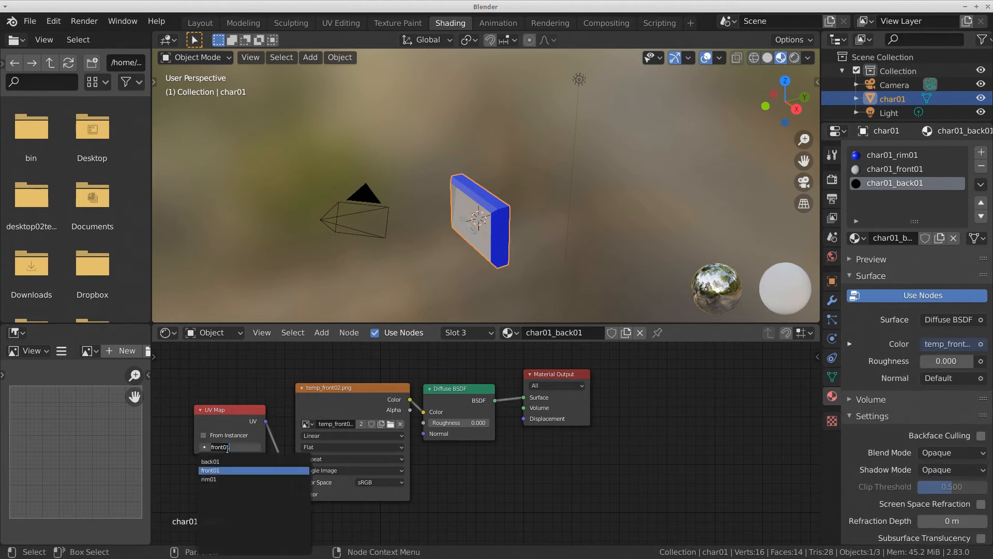
click(222, 462)
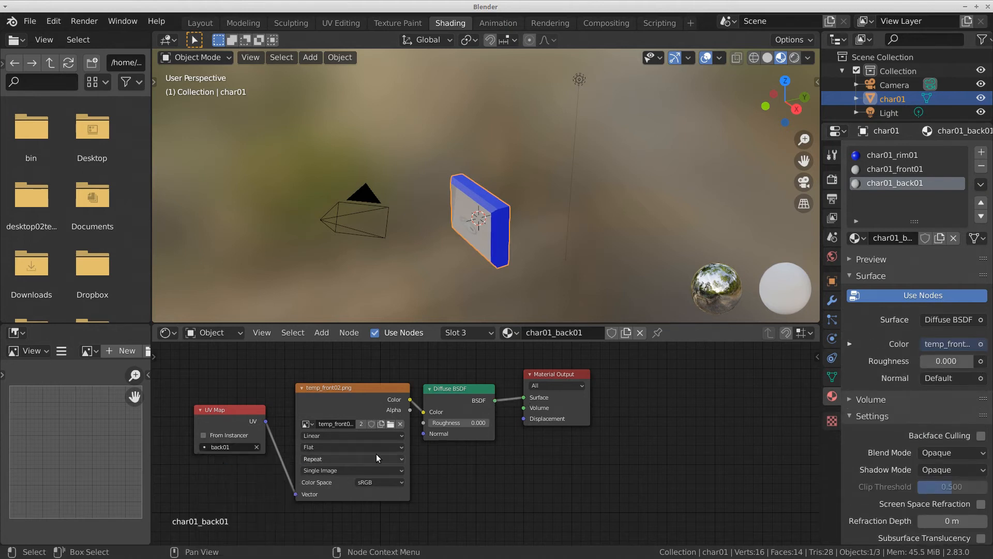
click(390, 424)
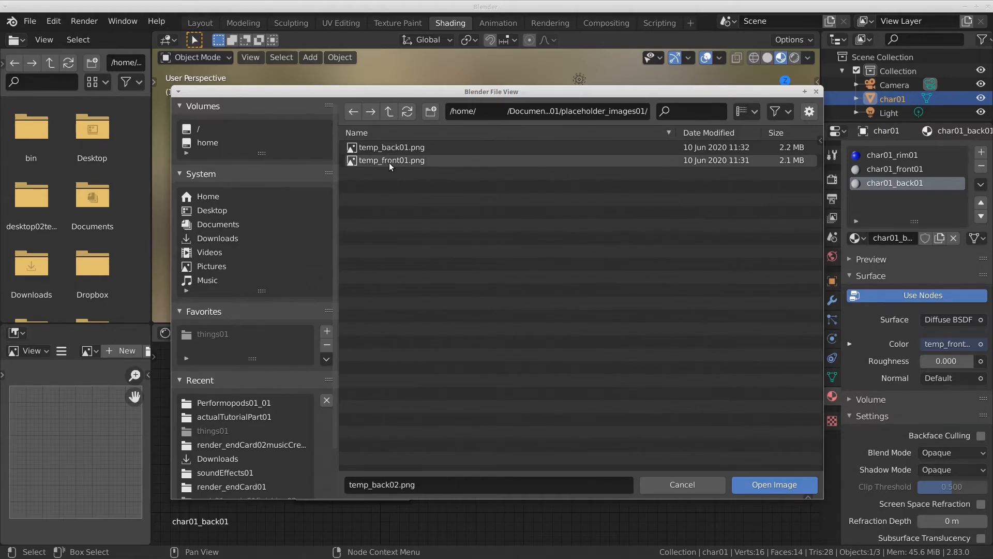
click(390, 147)
click(786, 489)
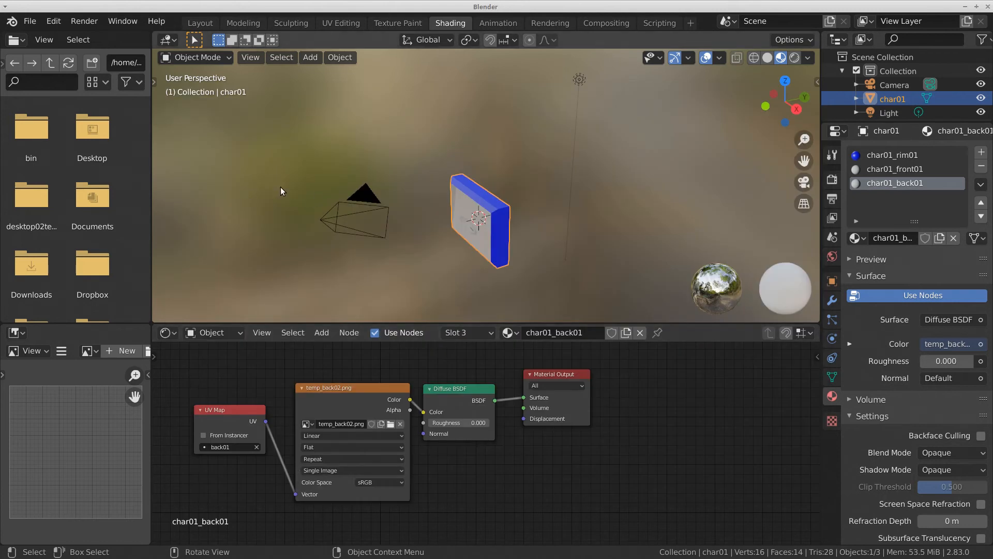
Switch to the UV Editing workspace and make front01 the active UV map of char01.
click(348, 22)
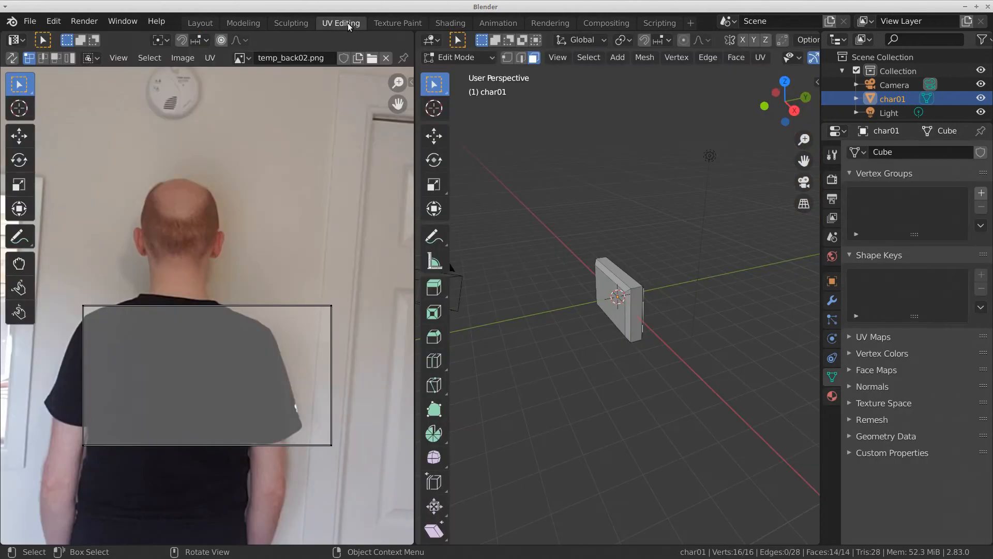
click(851, 336)
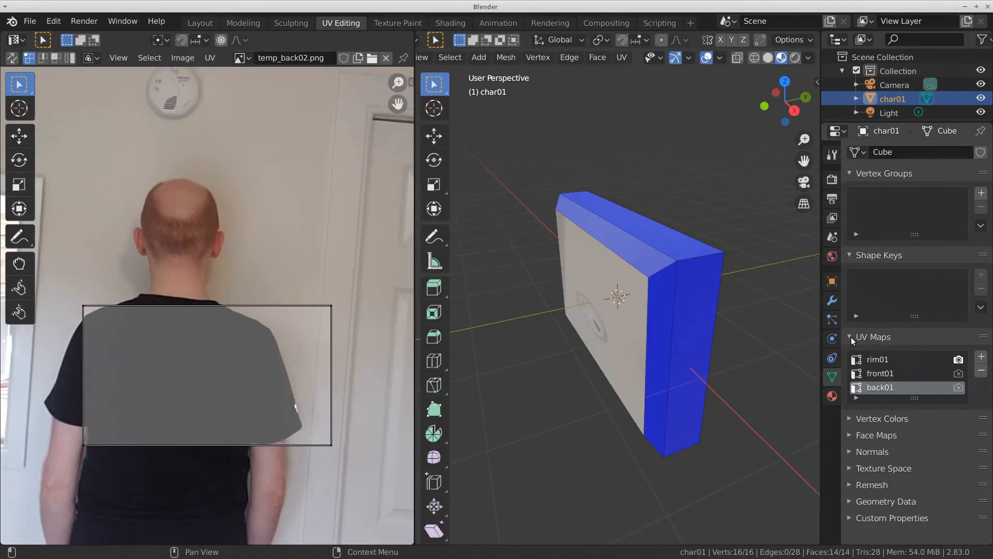
click(880, 374)
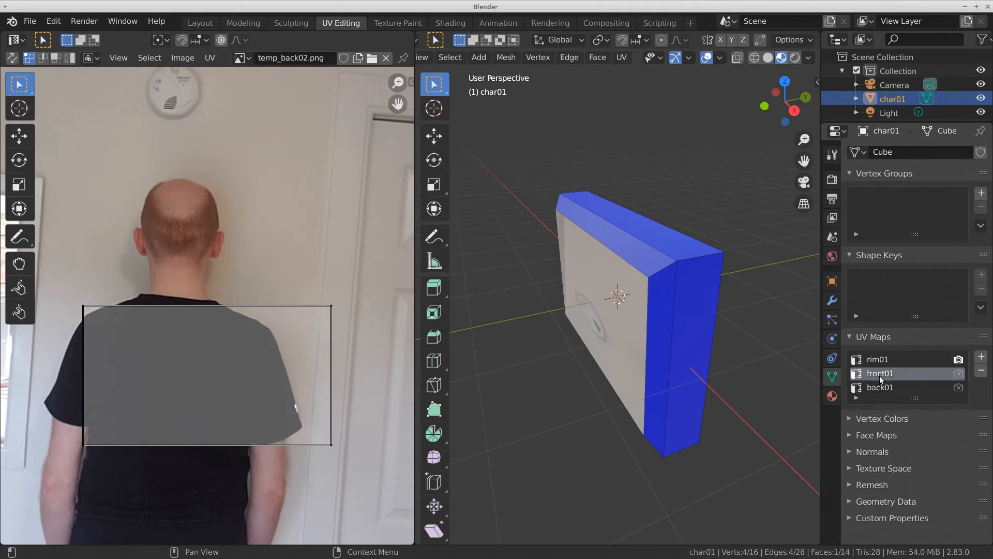
middle_drag(483, 60, 645, 68)
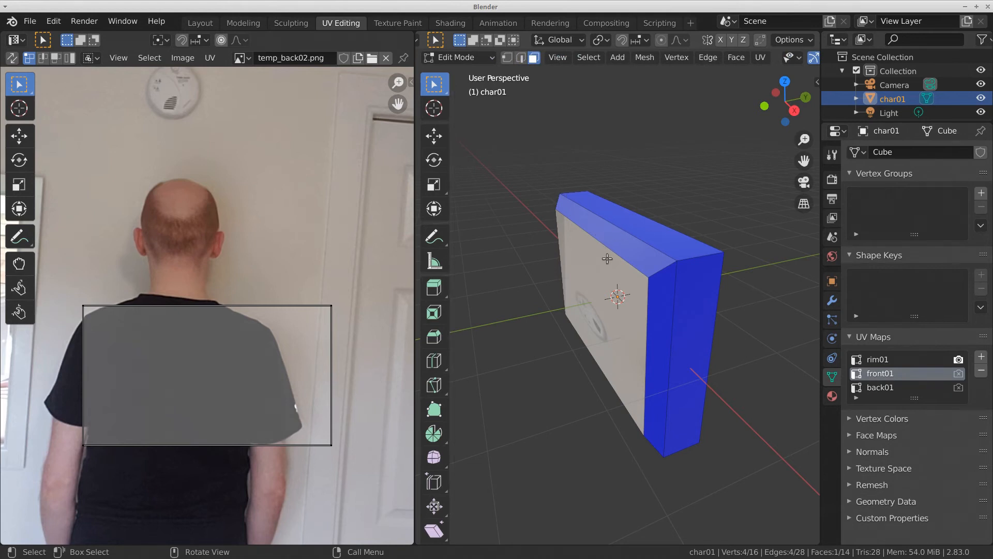
Unwrap all faces of char01 with Smart UV Project, with Stretch to UV Bounds turned off.
key(a)
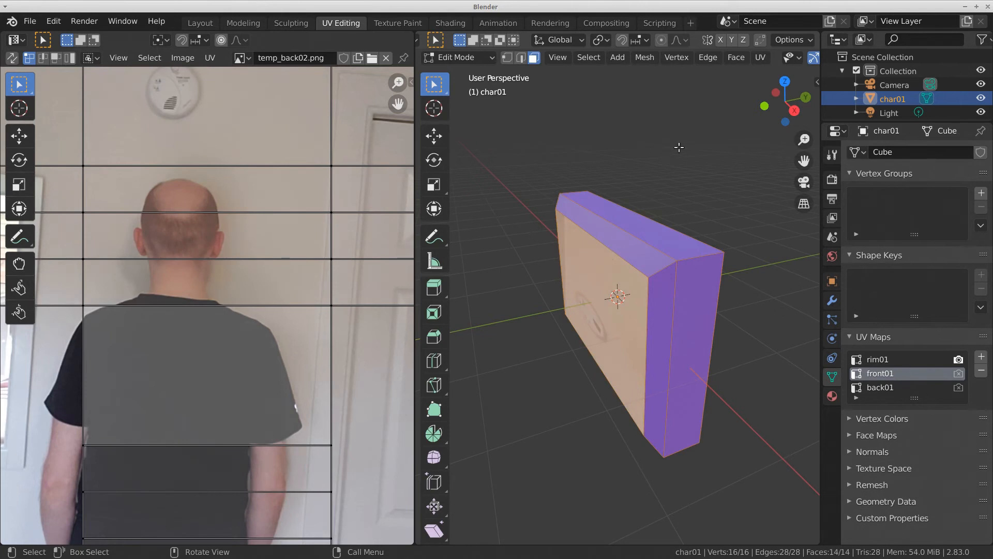
click(754, 61)
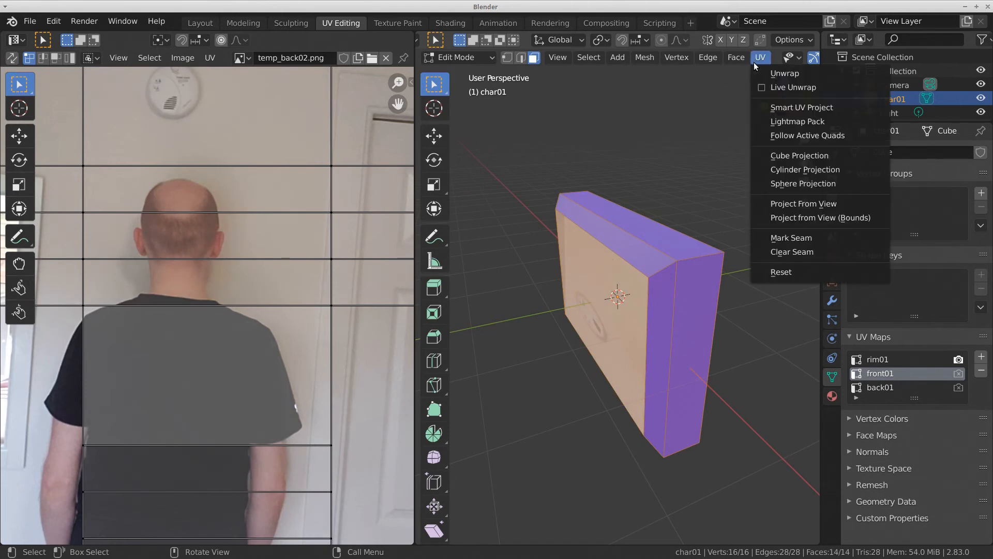
click(776, 107)
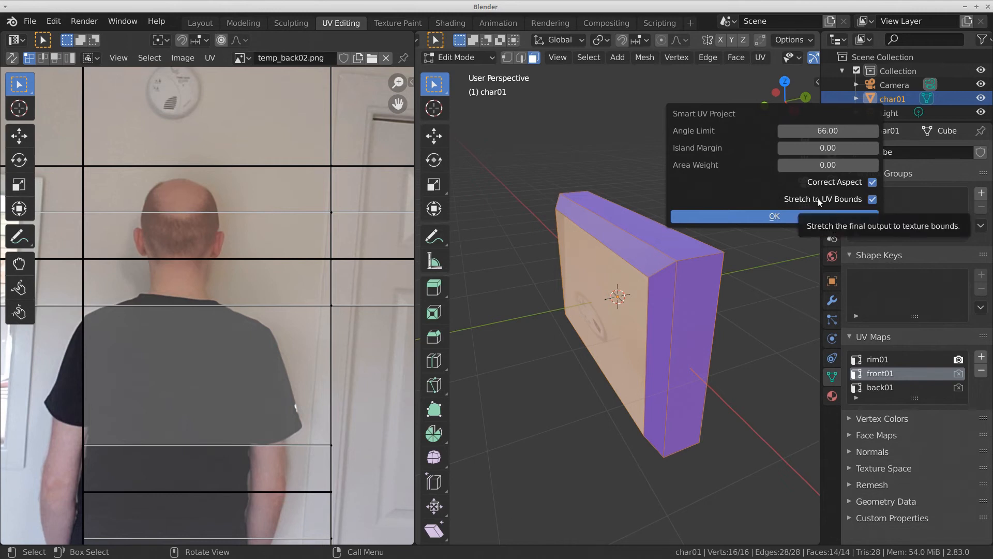
click(873, 199)
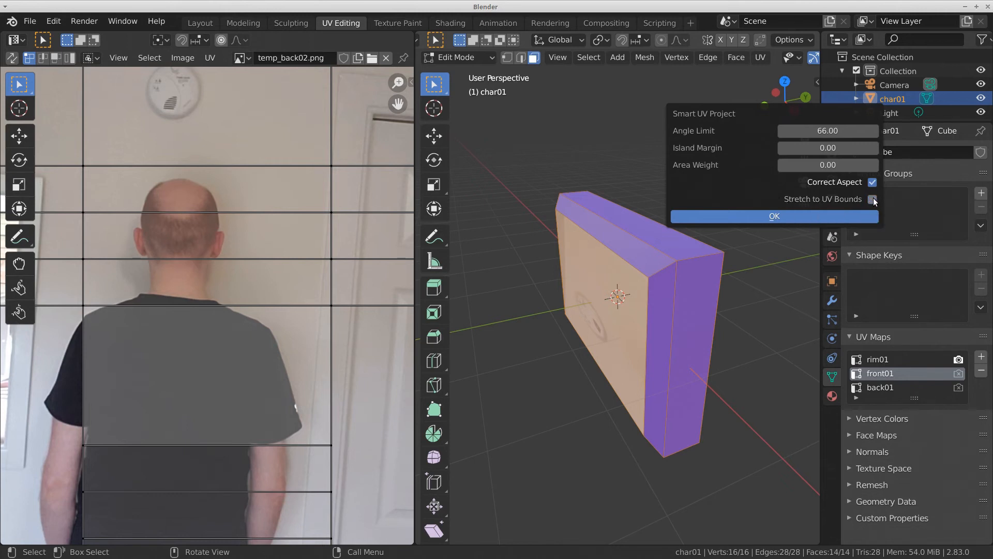
click(765, 216)
Select the front face in front view and rotate, move and scale its UV island to frame the person's head and shoulders upright.
scroll(528, 291, down, 4)
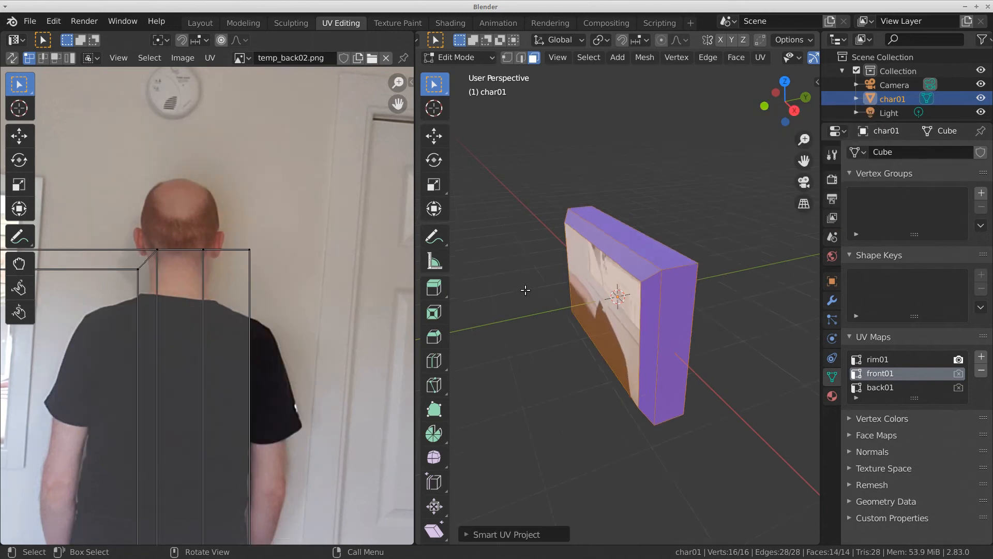
scroll(201, 311, down, 5)
middle_drag(179, 320, 250, 298)
scroll(199, 309, up, 2)
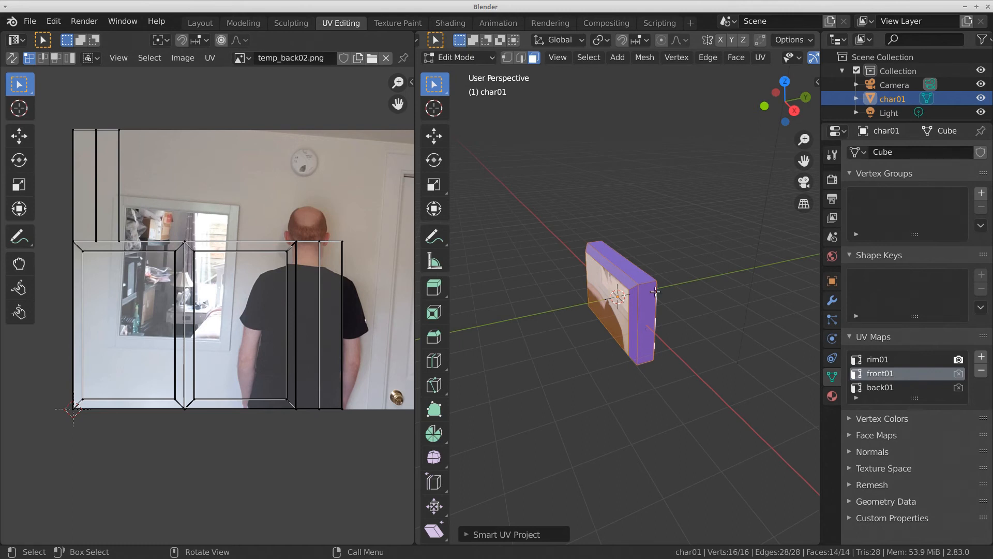
key(KP_1)
scroll(647, 292, up, 2)
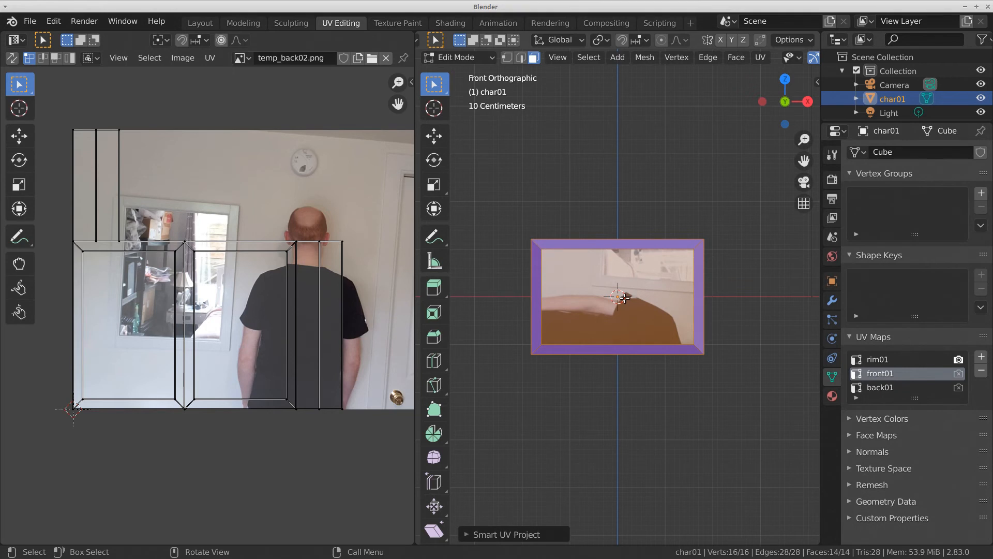
click(625, 299)
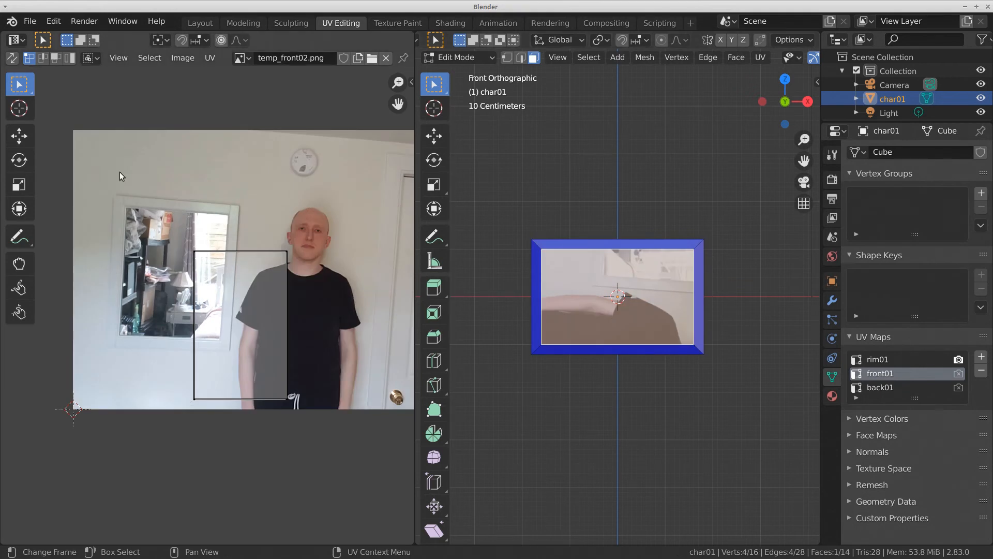
click(150, 58)
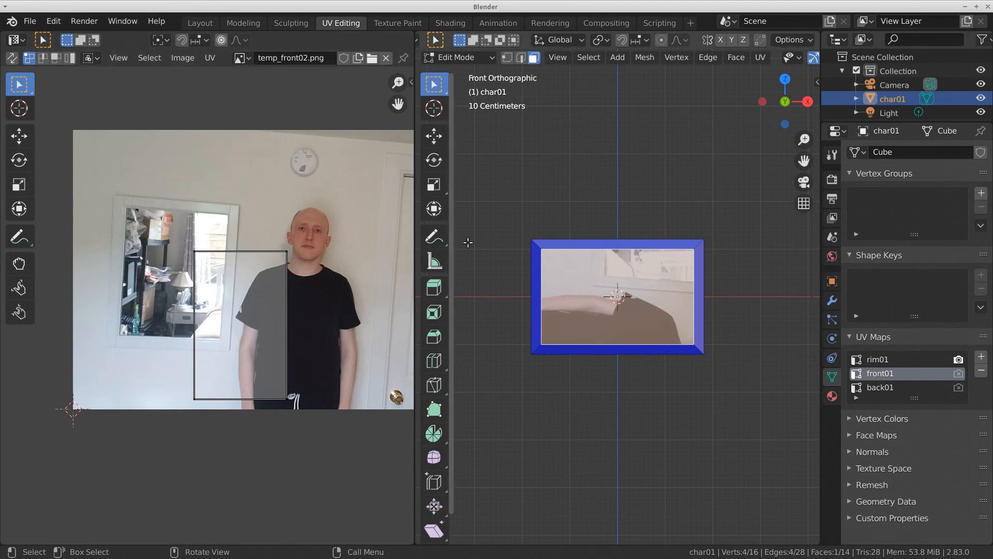
key(a)
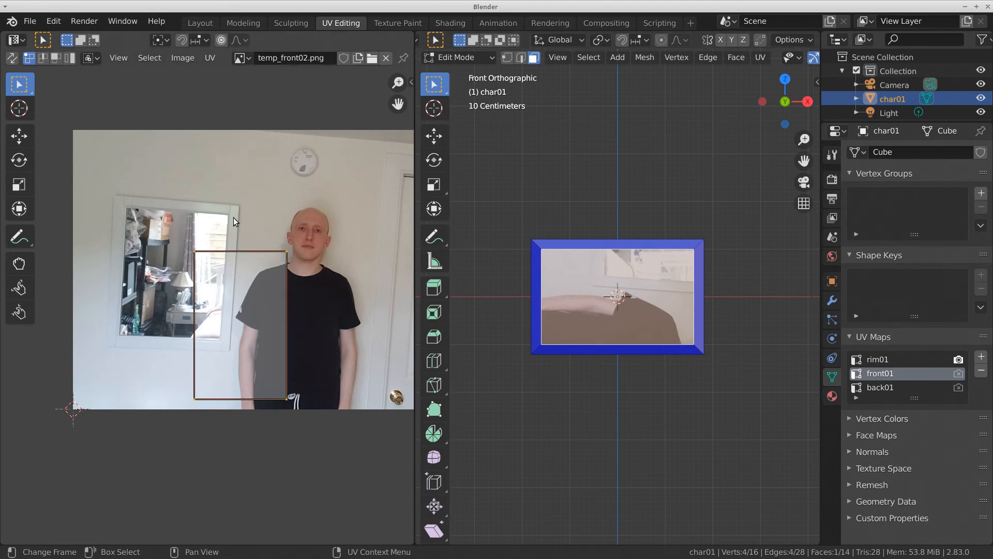
key(r)
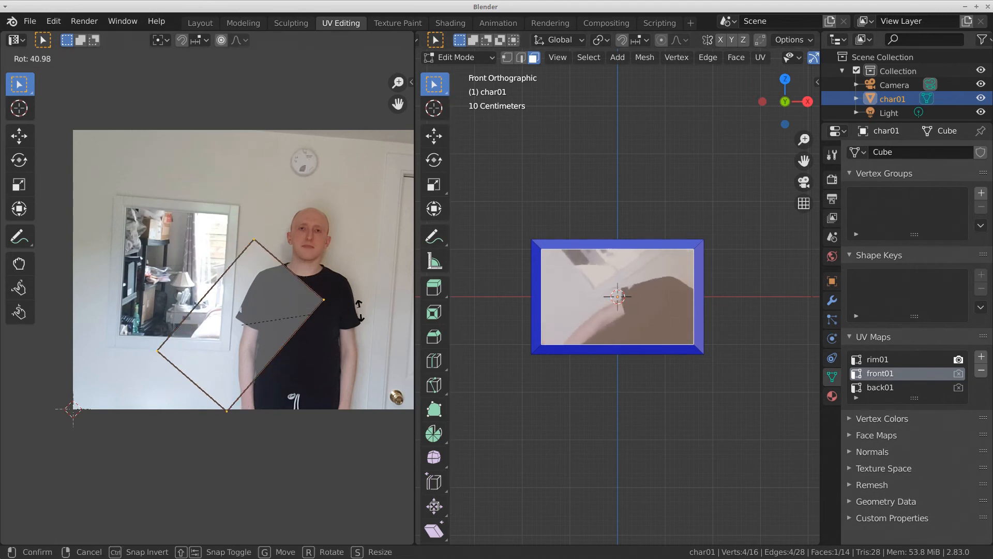
key(s)
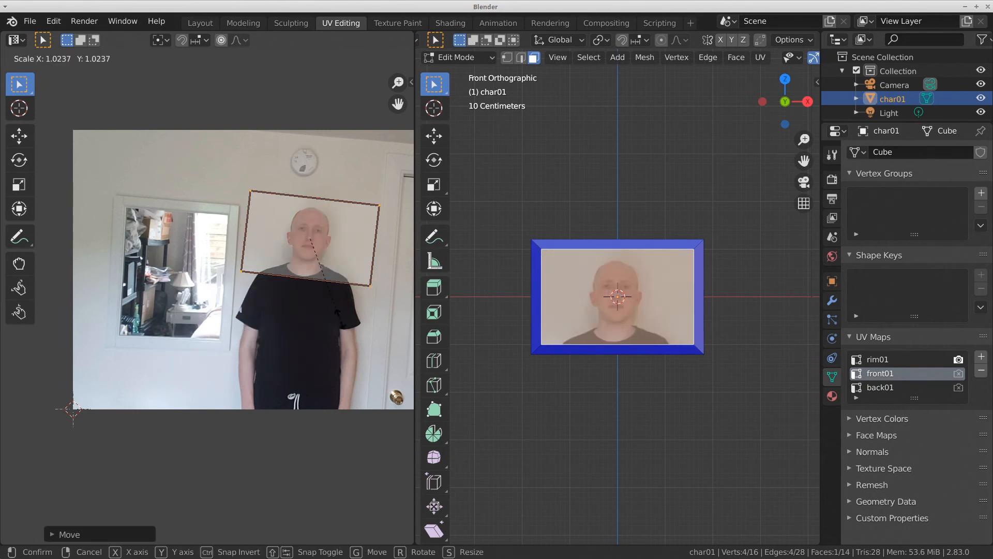
click(352, 321)
key(r)
click(386, 304)
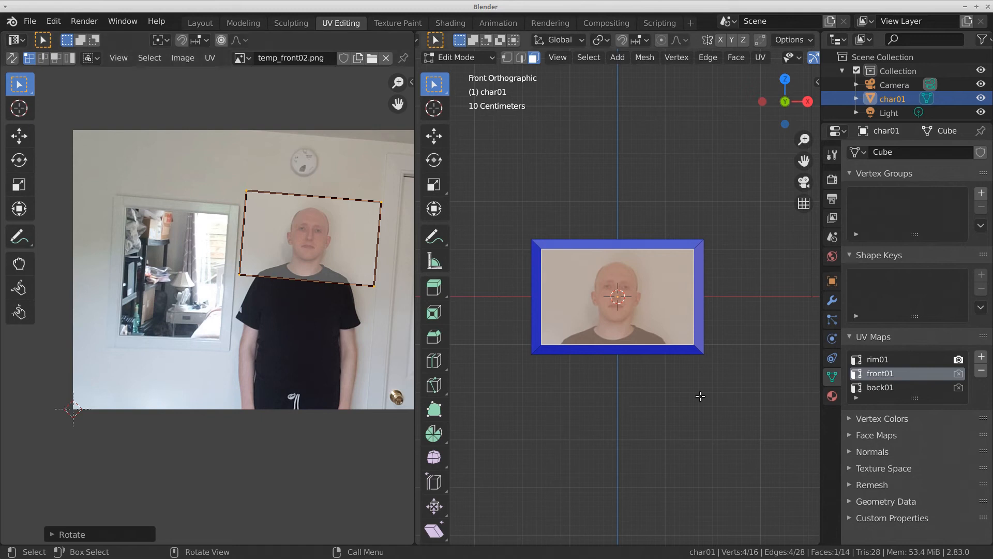
Make back01 the active UV map and unwrap all faces of char01 with Smart UV Project, with Stretch to UV Bounds off.
click(889, 388)
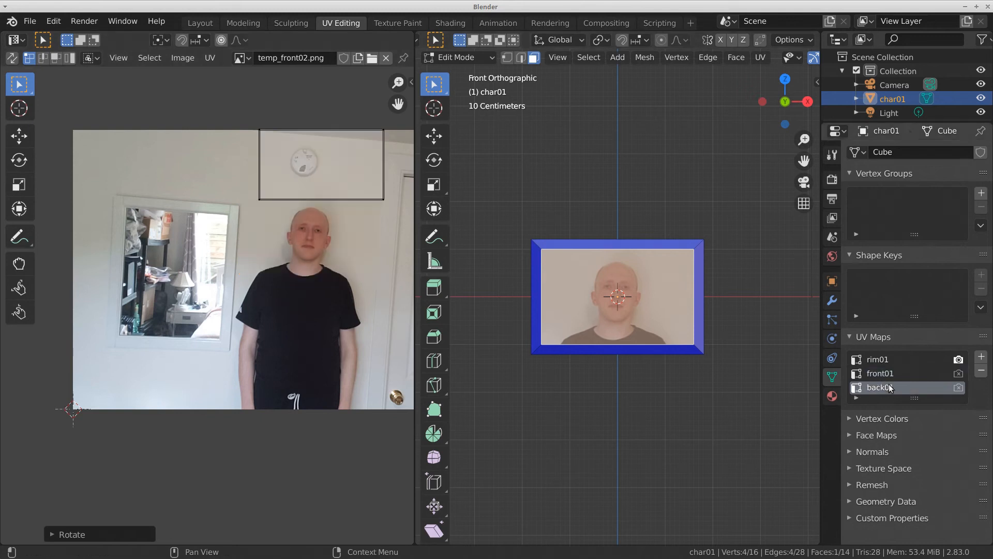
middle_drag(561, 151, 578, 225)
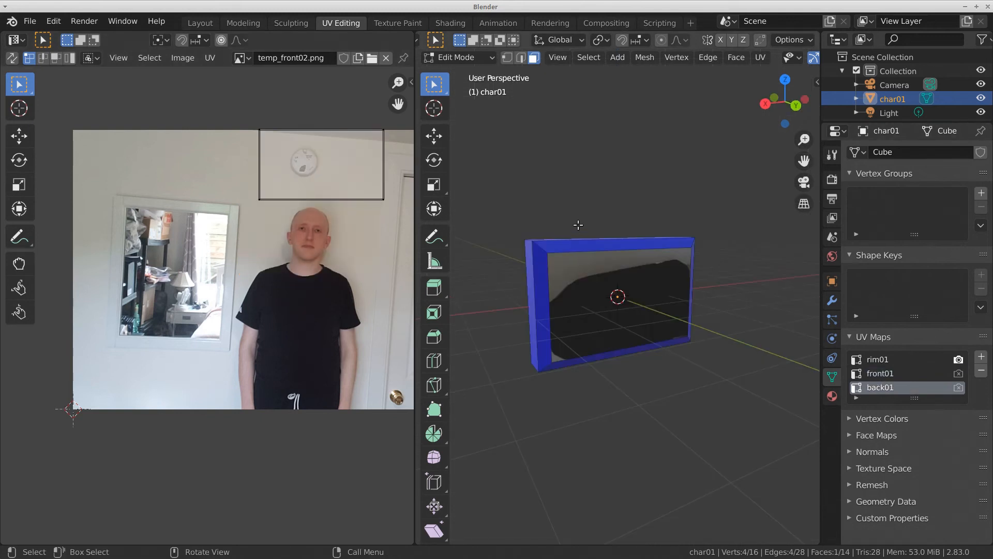
key(a)
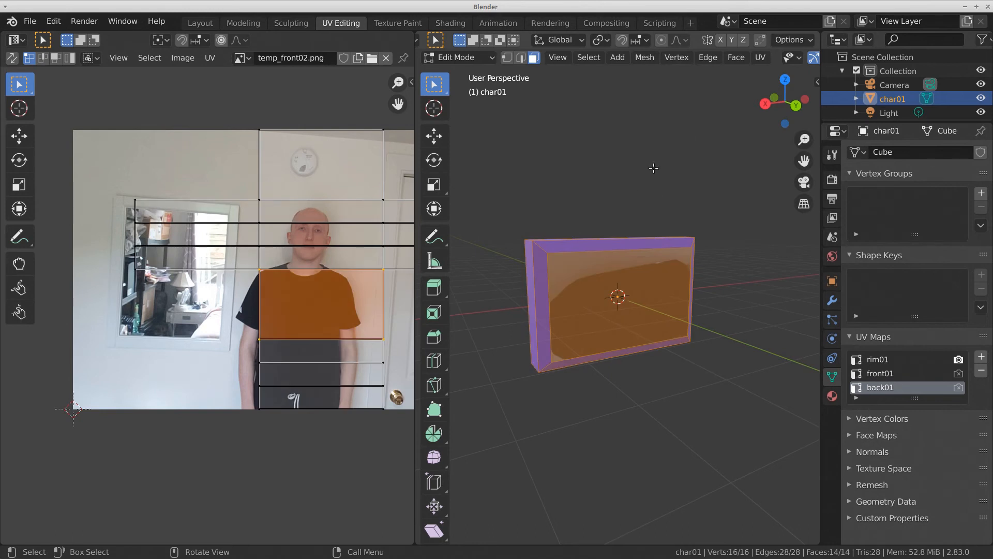
click(760, 58)
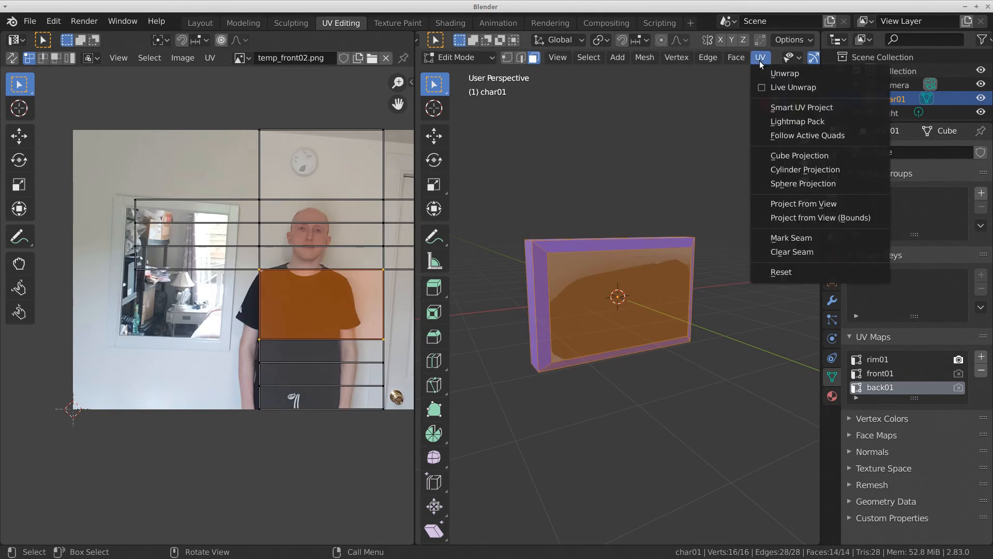
click(771, 102)
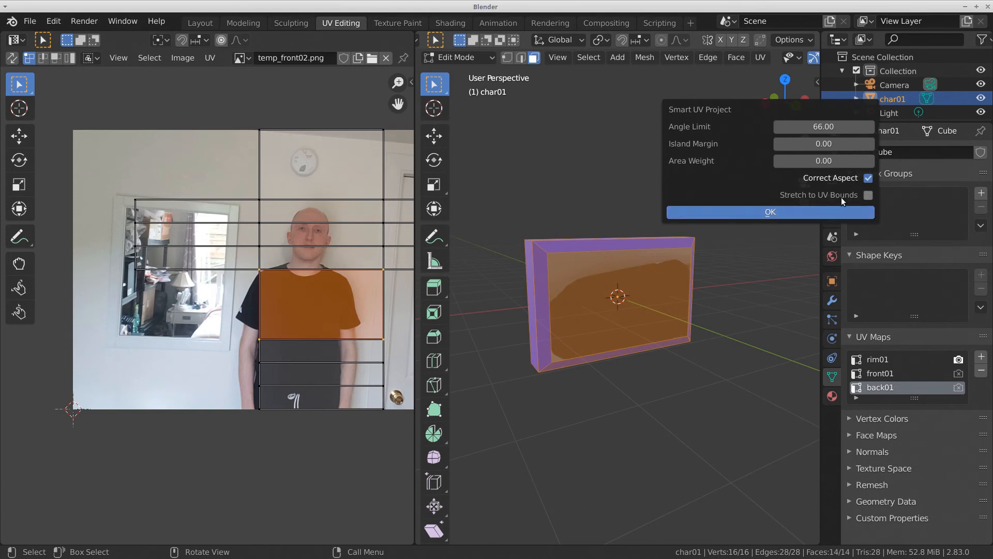
click(765, 212)
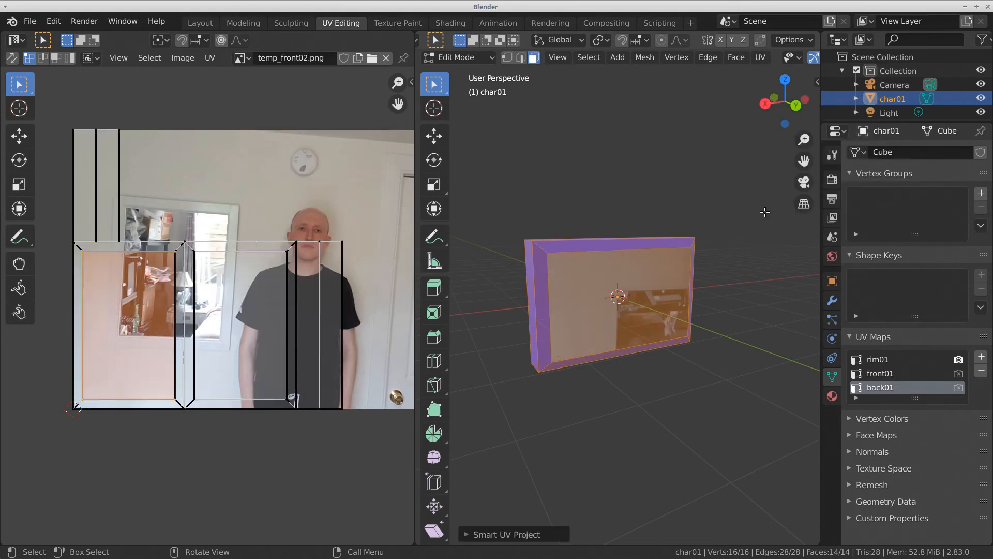
Select the back face and move, rotate and scale its UV island to frame the person's head and shoulders upright in temp_back02.png.
click(618, 299)
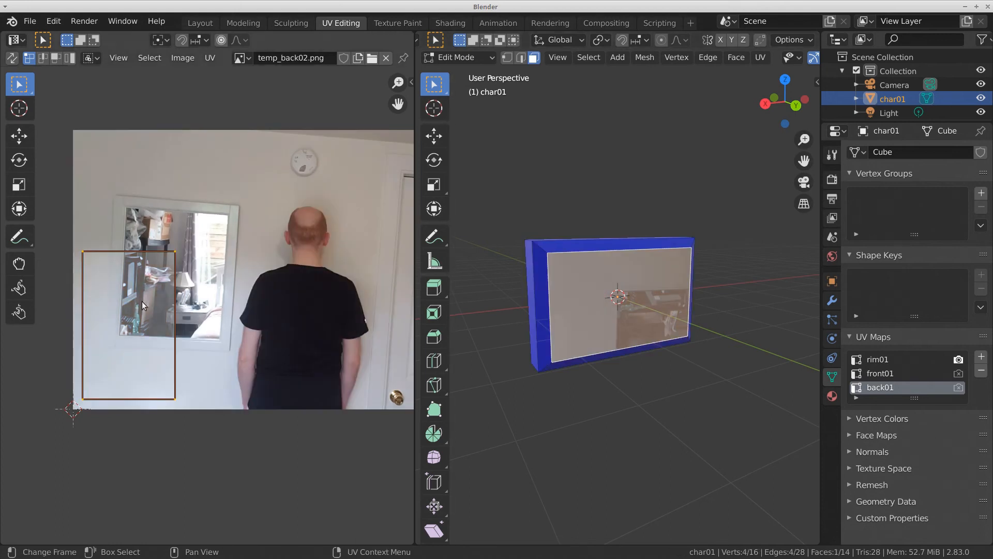
key(g)
click(331, 262)
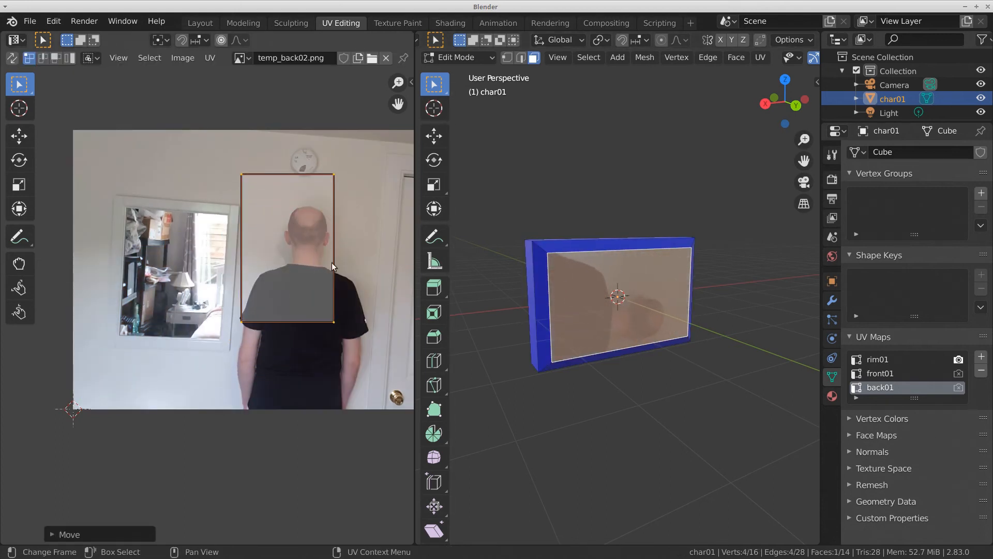
key(r)
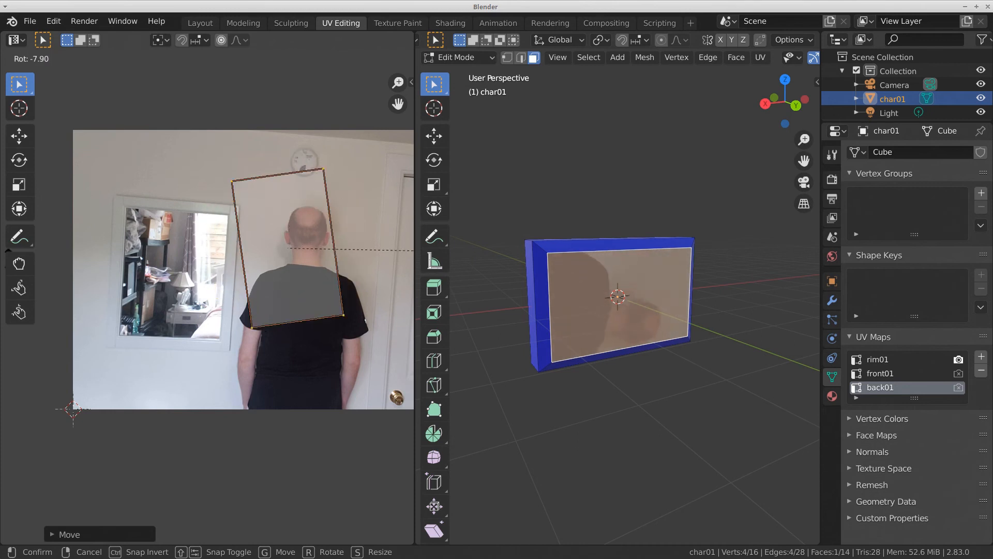
click(267, 333)
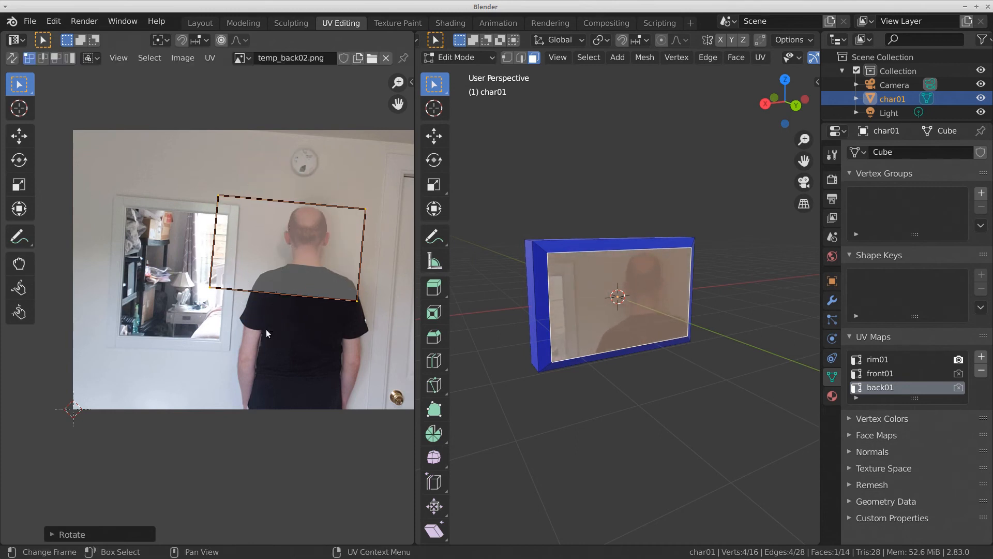
key(g)
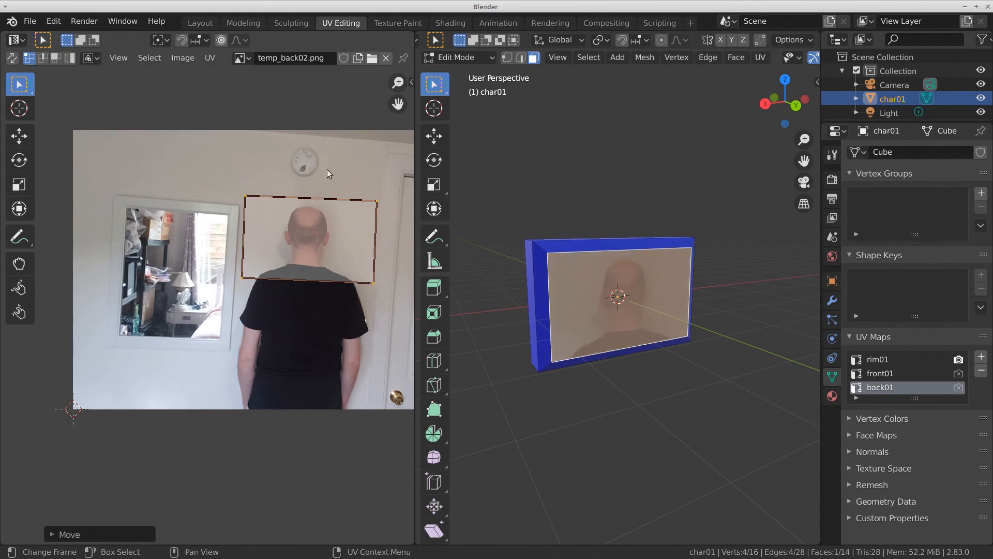
In the Layout workspace, show char01's transform values and draw a vertical ruler about 1.78 m long beside it in front view.
click(210, 22)
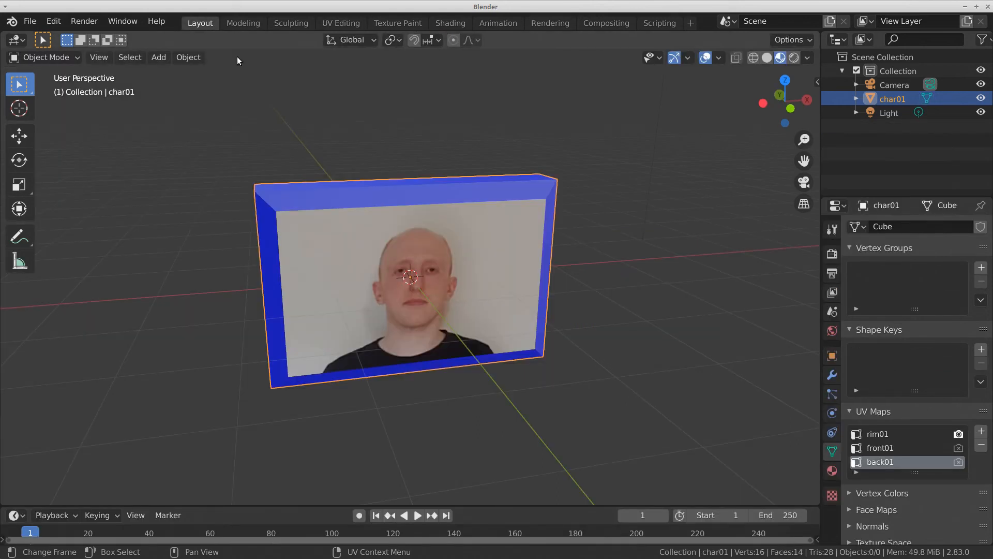
scroll(438, 278, down, 2)
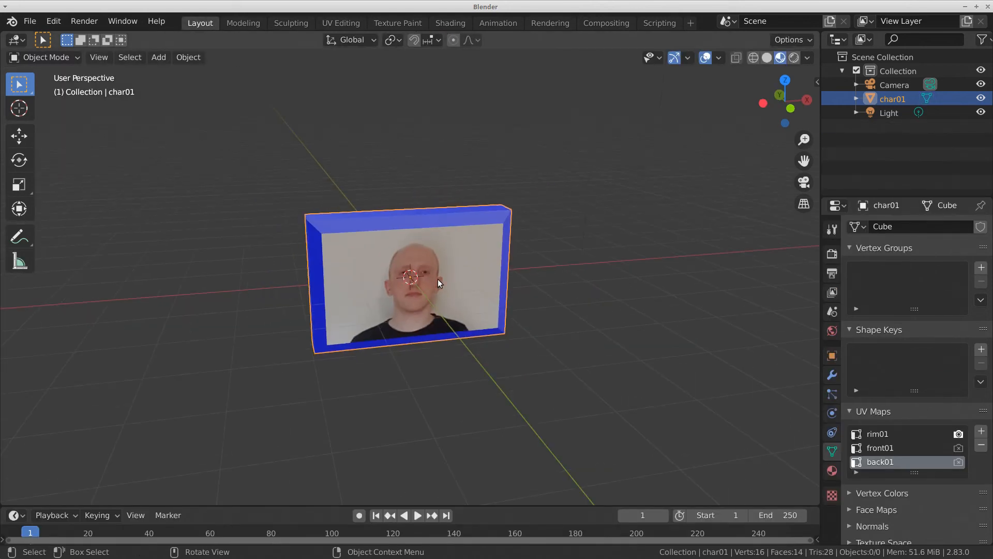
key(KP_1)
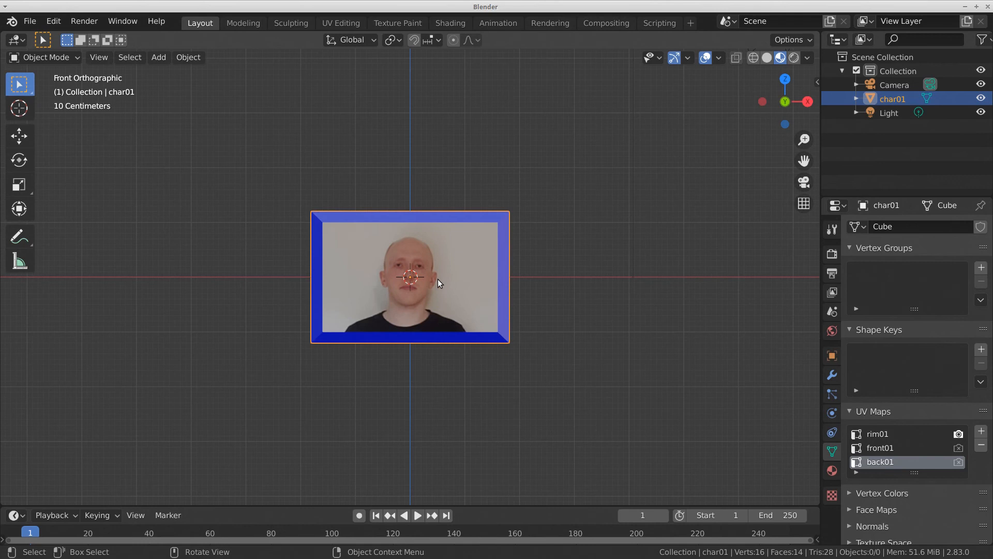
click(816, 83)
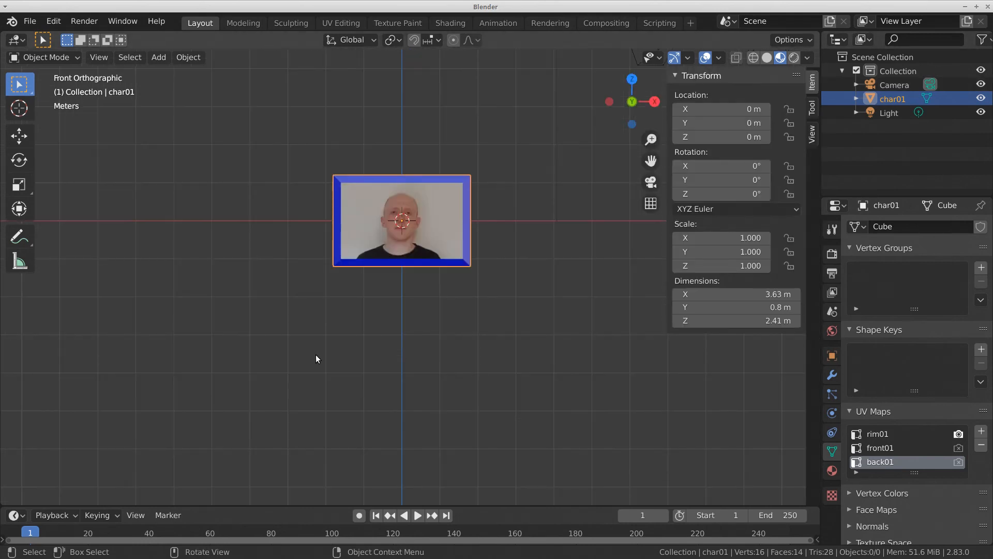
click(25, 263)
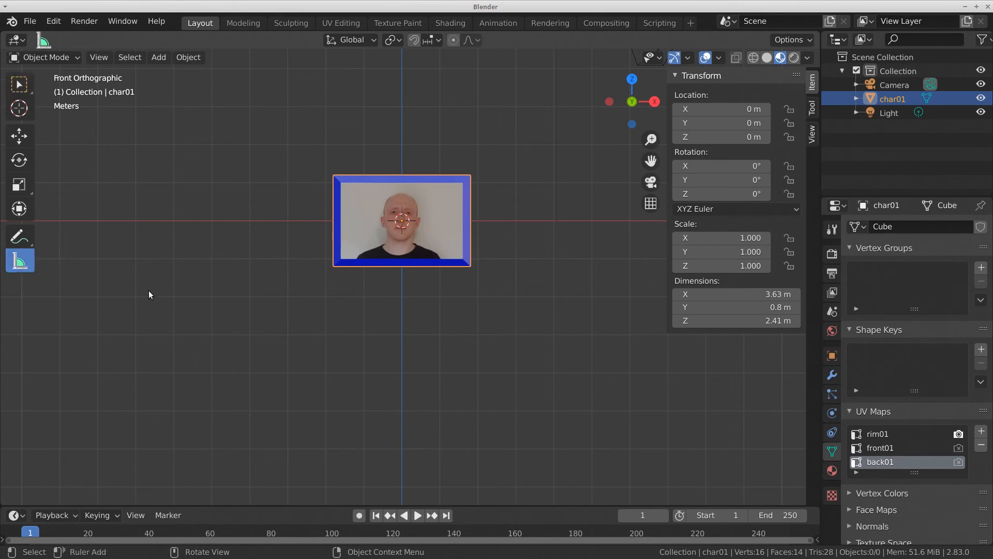
drag(323, 207, 324, 275)
scroll(418, 238, up, 2)
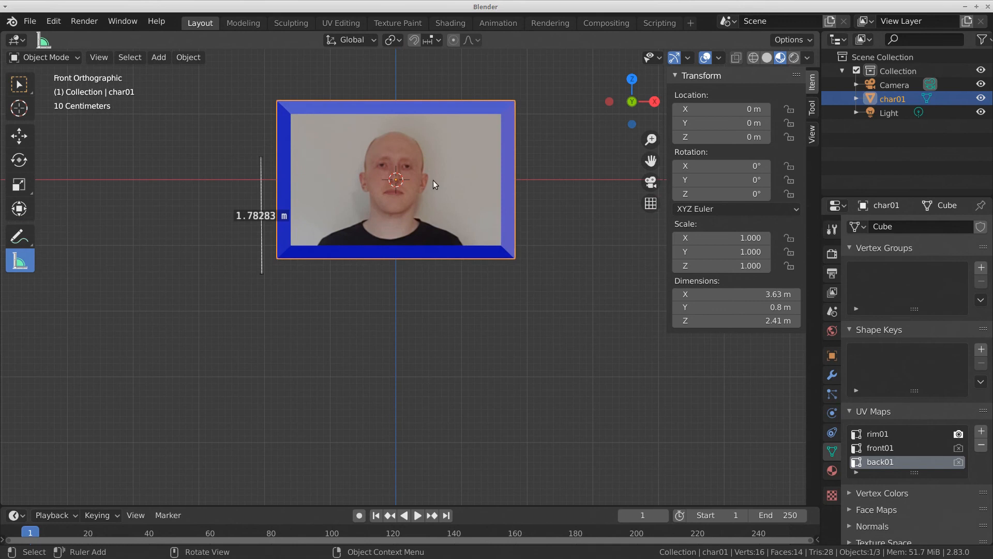
Scale char01 down uniformly to 0.200, making it about 0.726 m wide and 0.483 m high.
key(s)
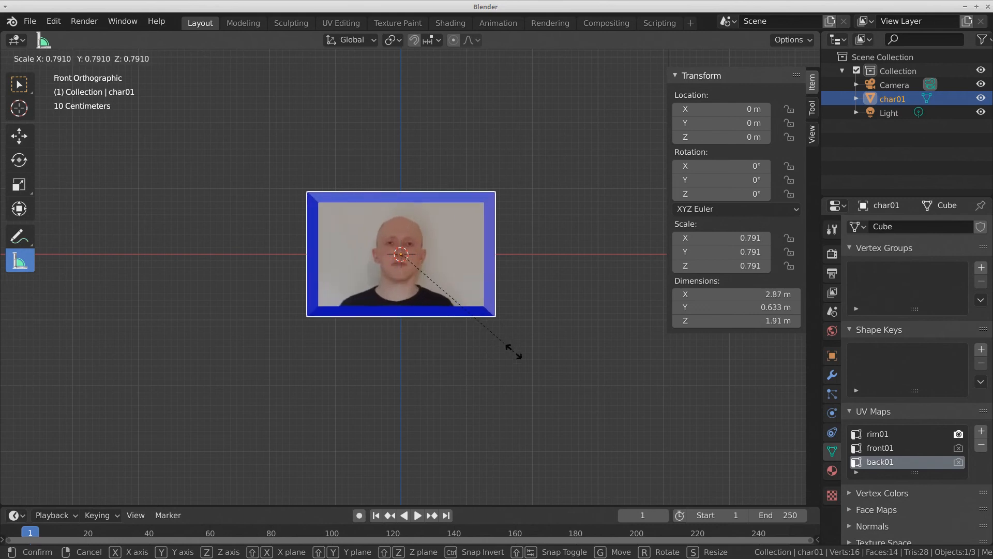
click(433, 281)
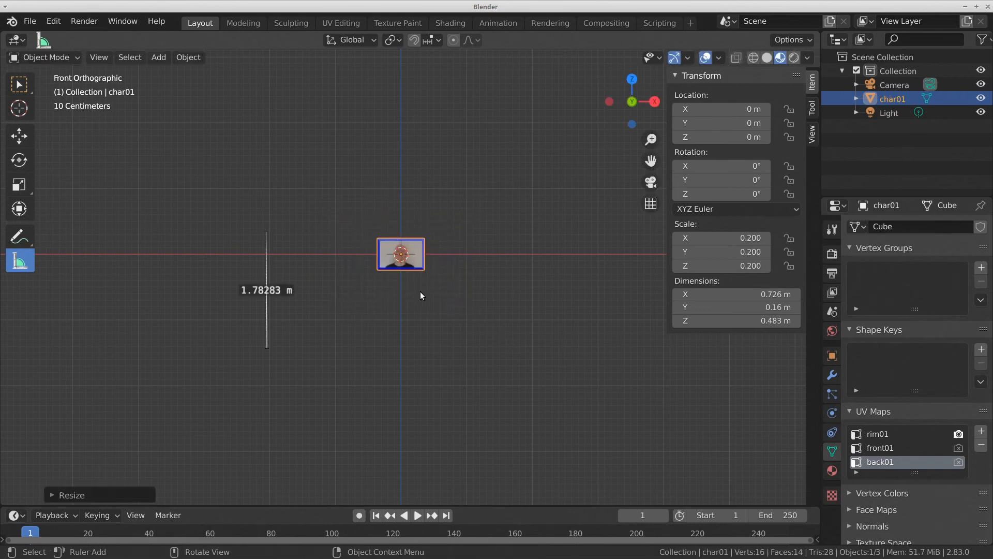
scroll(419, 292, up, 4)
shift+middle_drag(343, 311, 364, 305)
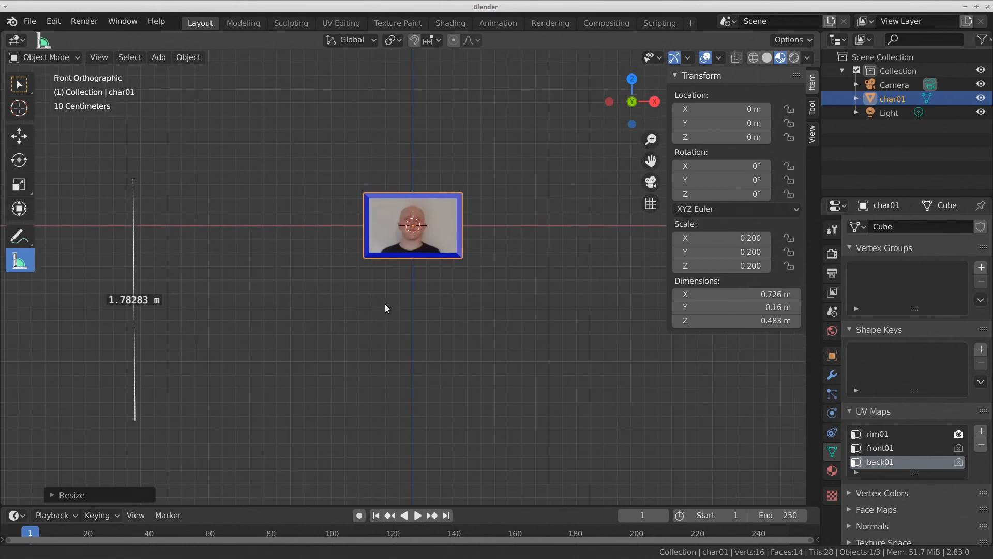
Apply the scale transform to char01 and view the box at an angle from the front.
middle_drag(356, 170, 388, 181)
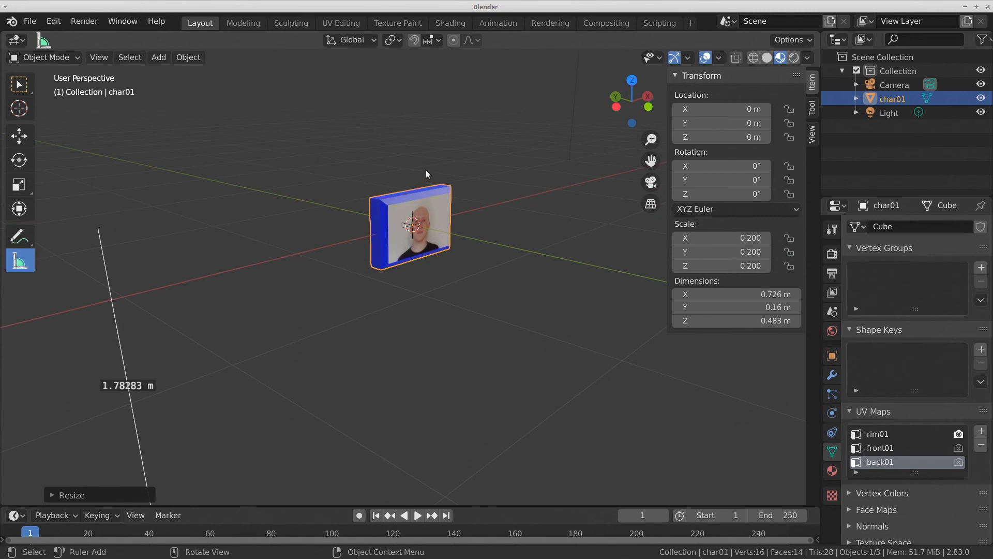
scroll(426, 176, up, 4)
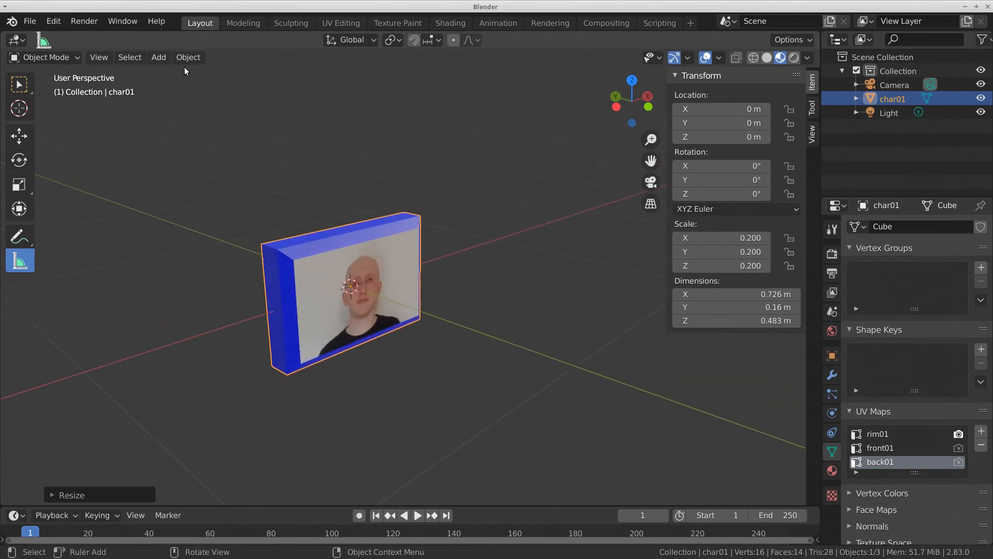
click(186, 58)
mouse_move(216, 127)
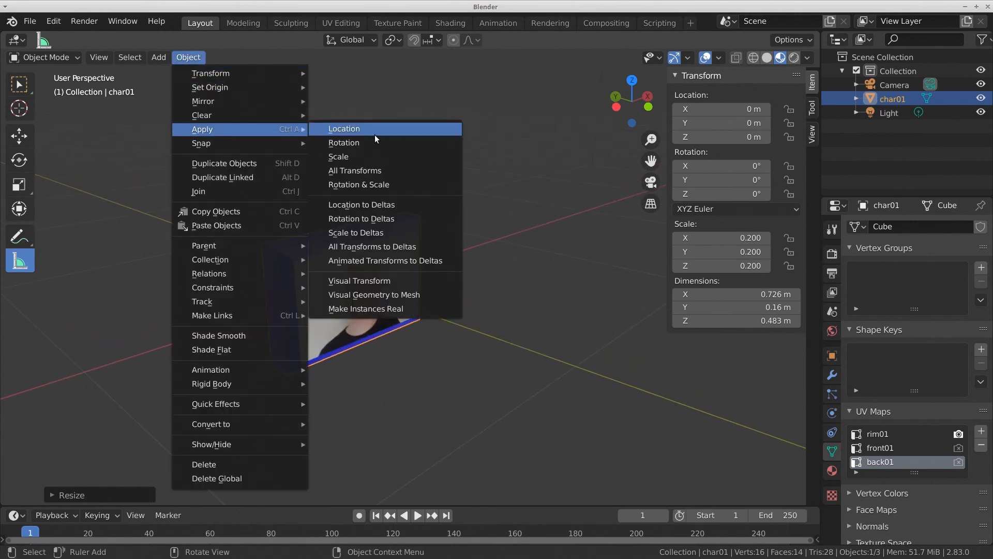
click(367, 155)
middle_drag(458, 165, 488, 135)
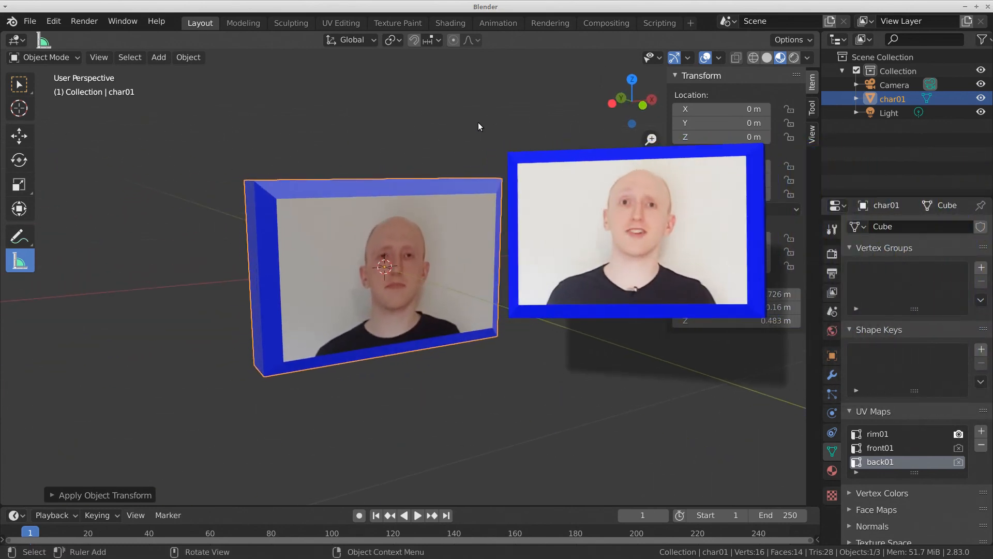